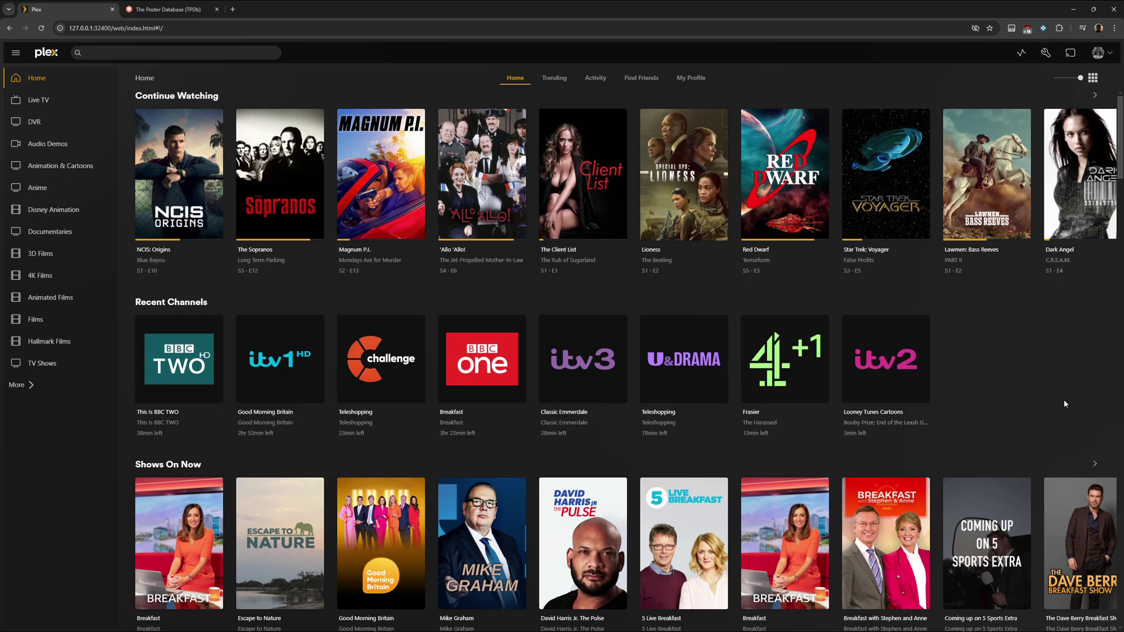
# - Browse the Films library's collections, view the Blade Collection and its first film, and return to the home screen
pyautogui.click(40, 323)
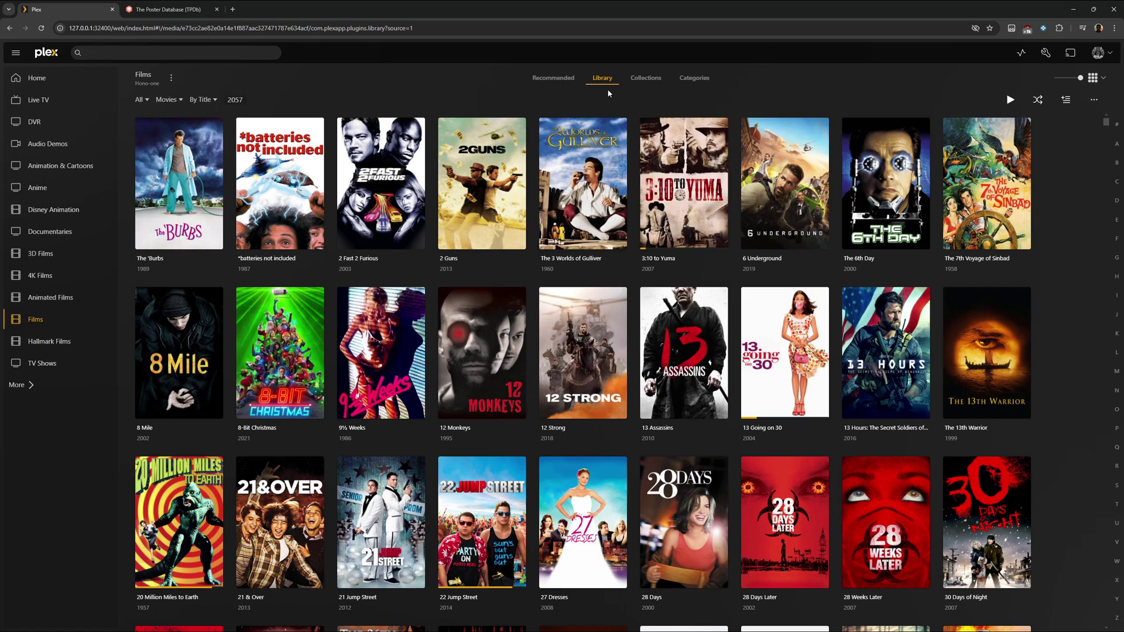
pyautogui.click(652, 83)
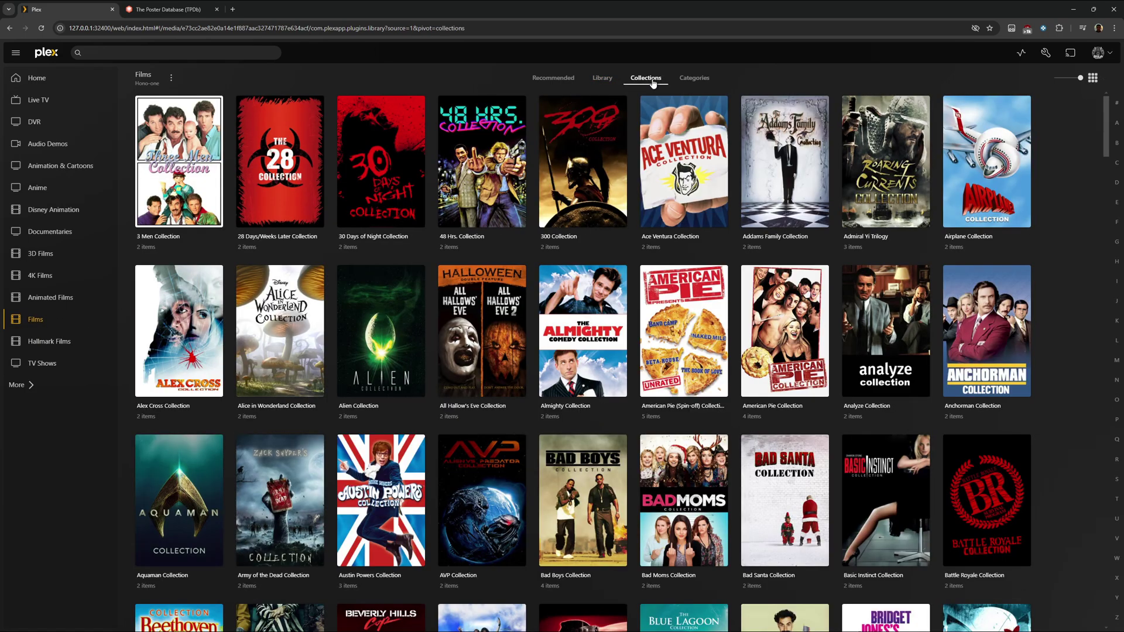
pyautogui.scroll(-3, 597, 266)
pyautogui.scroll(-3, 597, 266)
pyautogui.click(601, 296)
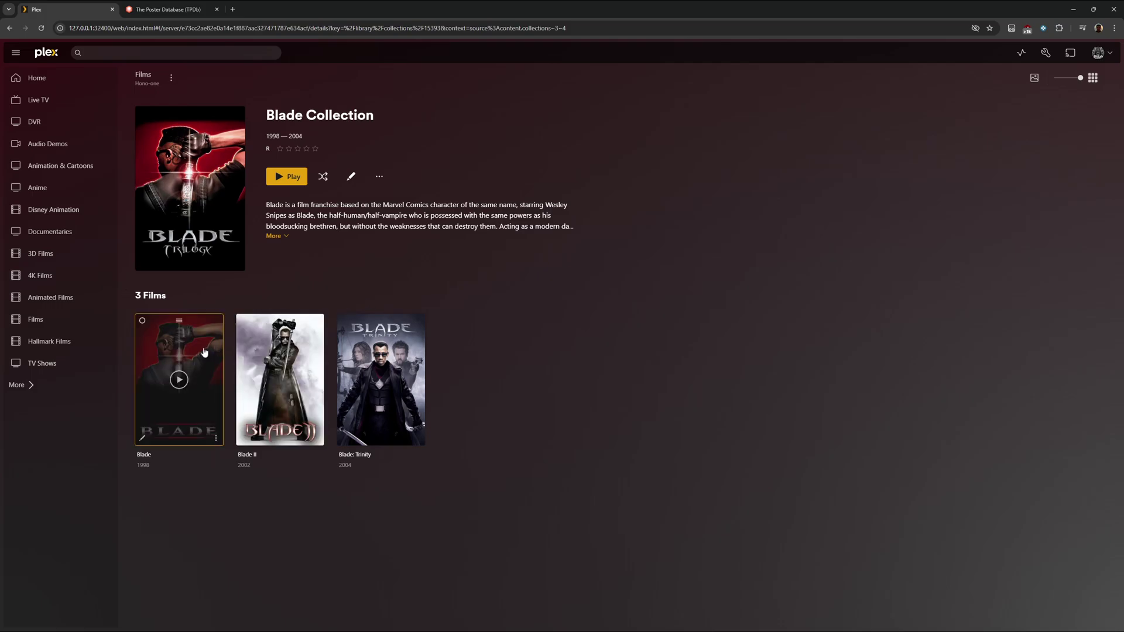
pyautogui.click(179, 374)
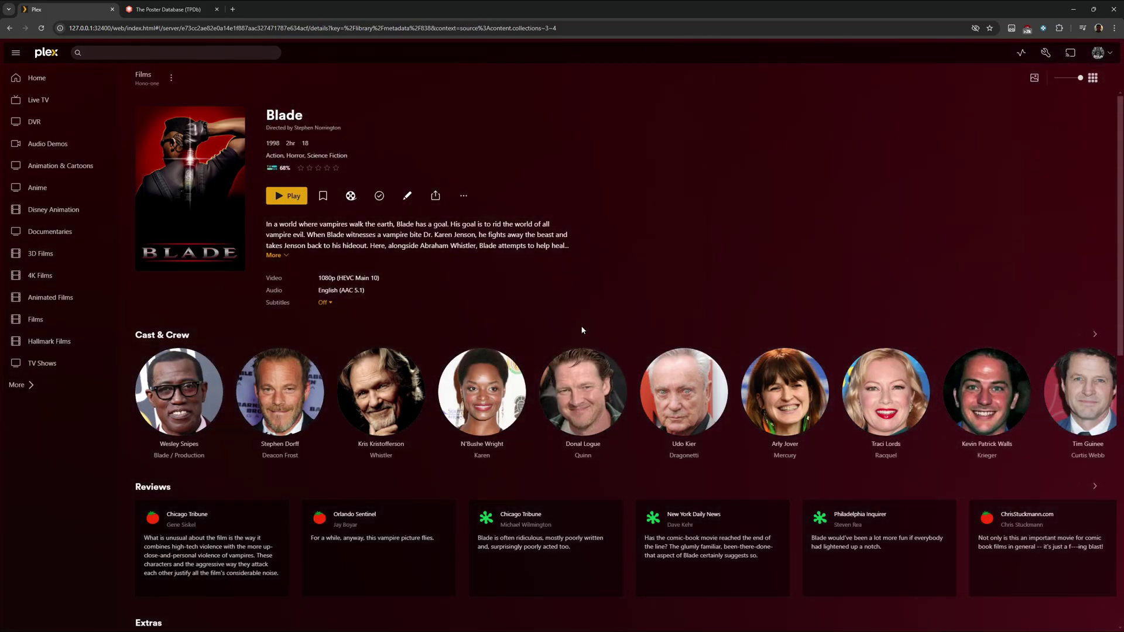
pyautogui.click(9, 29)
pyautogui.click(32, 80)
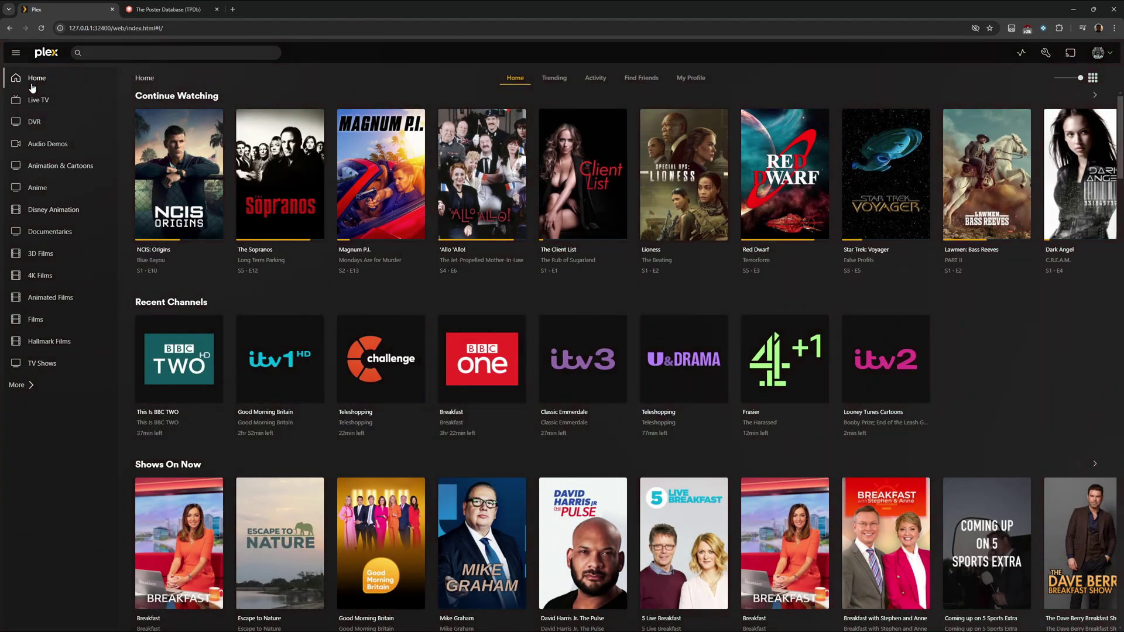
# - Open the Libraries management page in the Hono-one server settings
pyautogui.click(1046, 54)
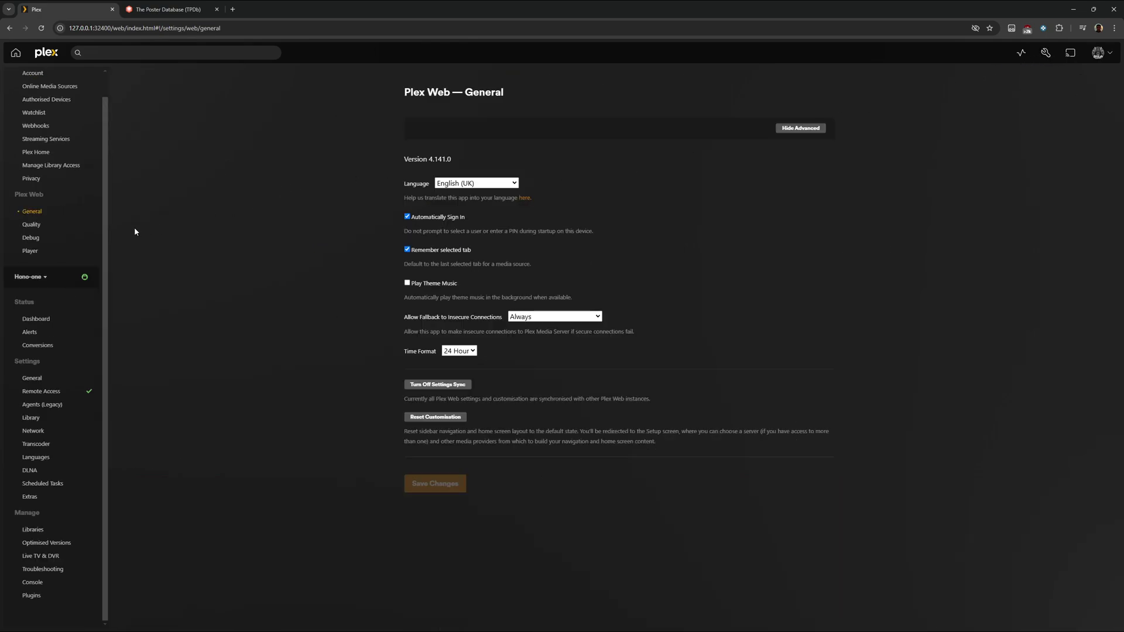
pyautogui.click(42, 280)
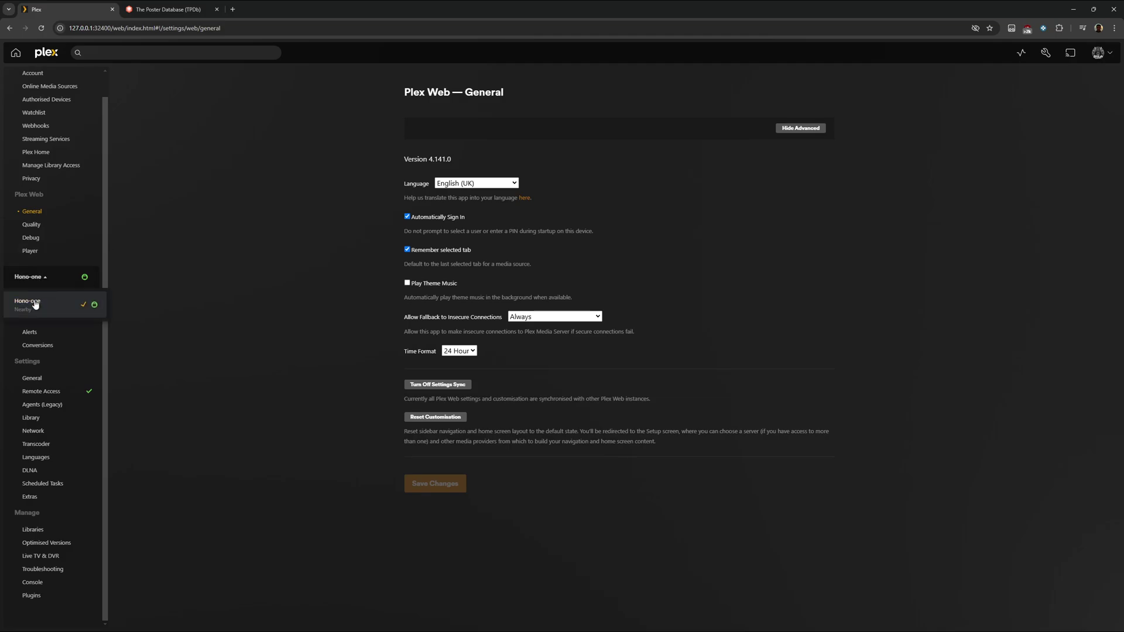
pyautogui.click(33, 530)
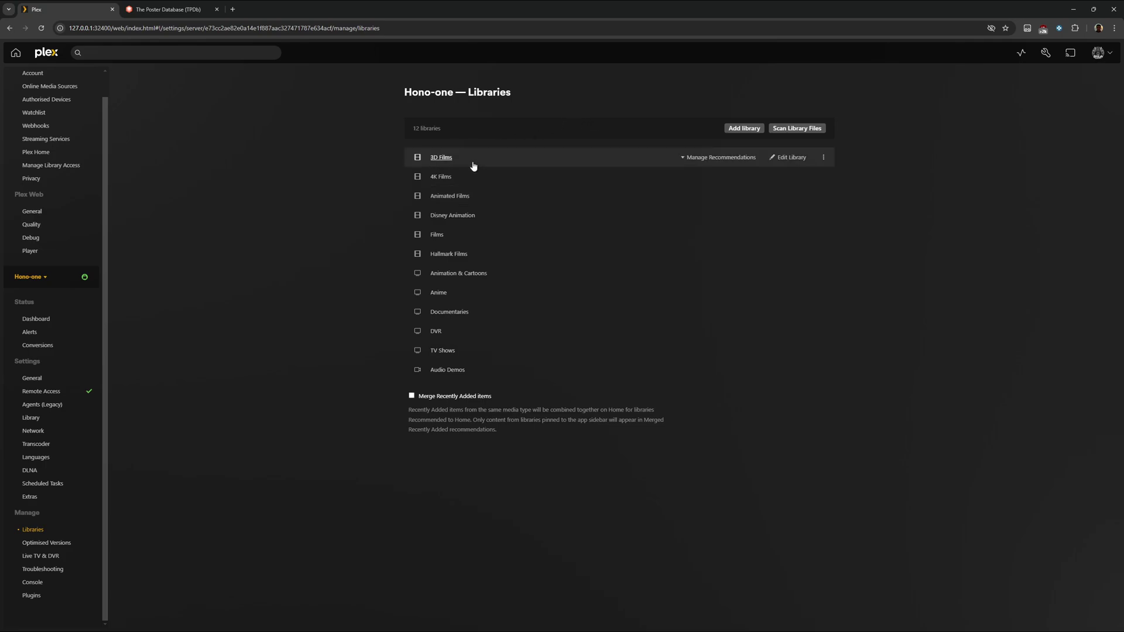
# - Review the minimum automatic collection size and collection display options in the 3D Films library's advanced settings, and save
pyautogui.click(788, 157)
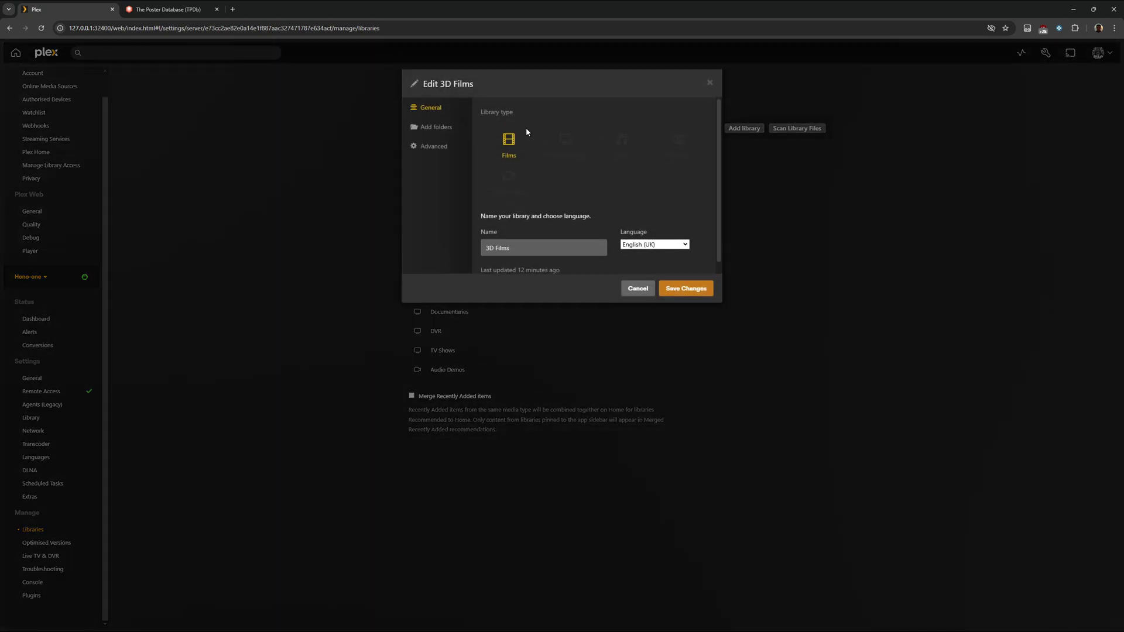
pyautogui.click(426, 146)
pyautogui.scroll(-7, 672, 151)
pyautogui.scroll(-1, 672, 151)
pyautogui.scroll(-1, 672, 150)
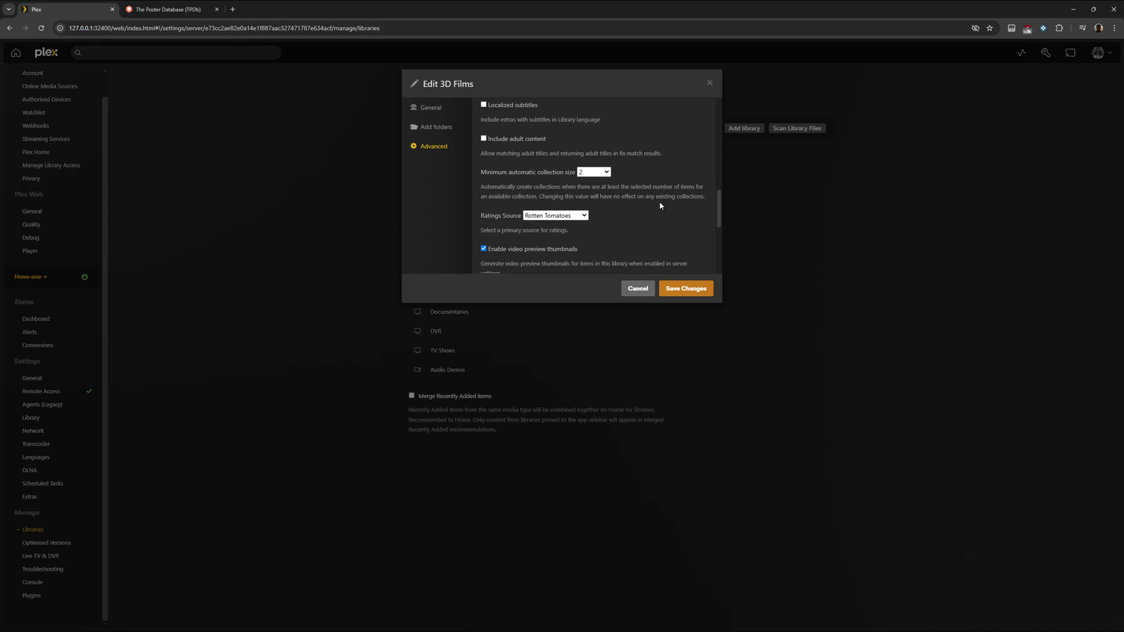
pyautogui.scroll(-3, 660, 203)
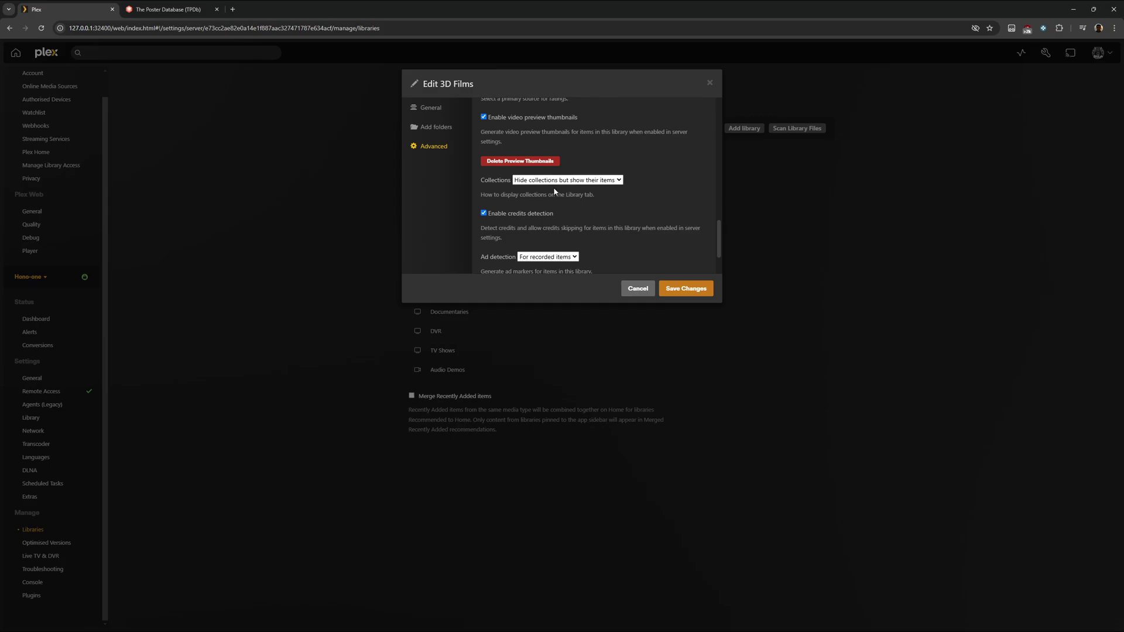
pyautogui.click(687, 289)
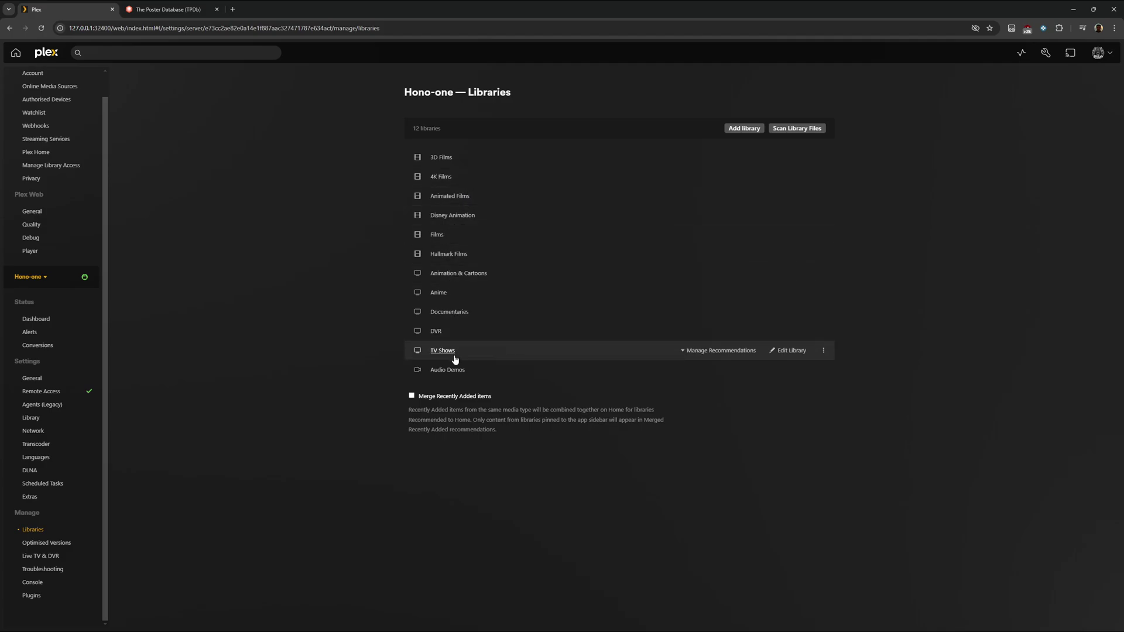
# - Review the collection display option in the TV Shows library's advanced settings, and save
pyautogui.click(787, 357)
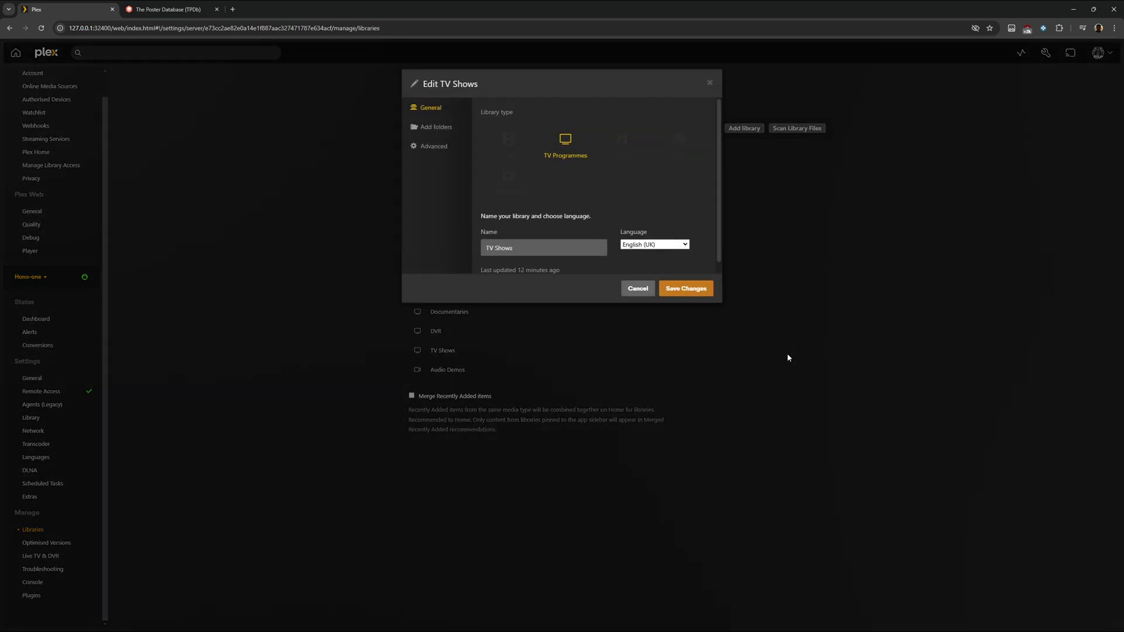
pyautogui.click(433, 146)
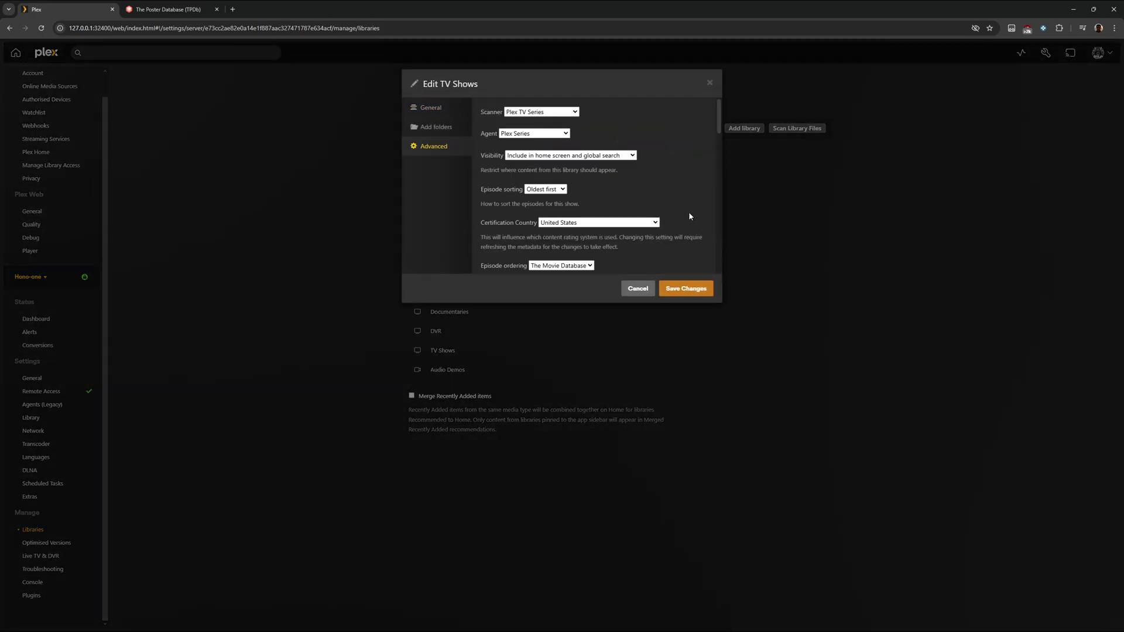
pyautogui.scroll(-2, 688, 209)
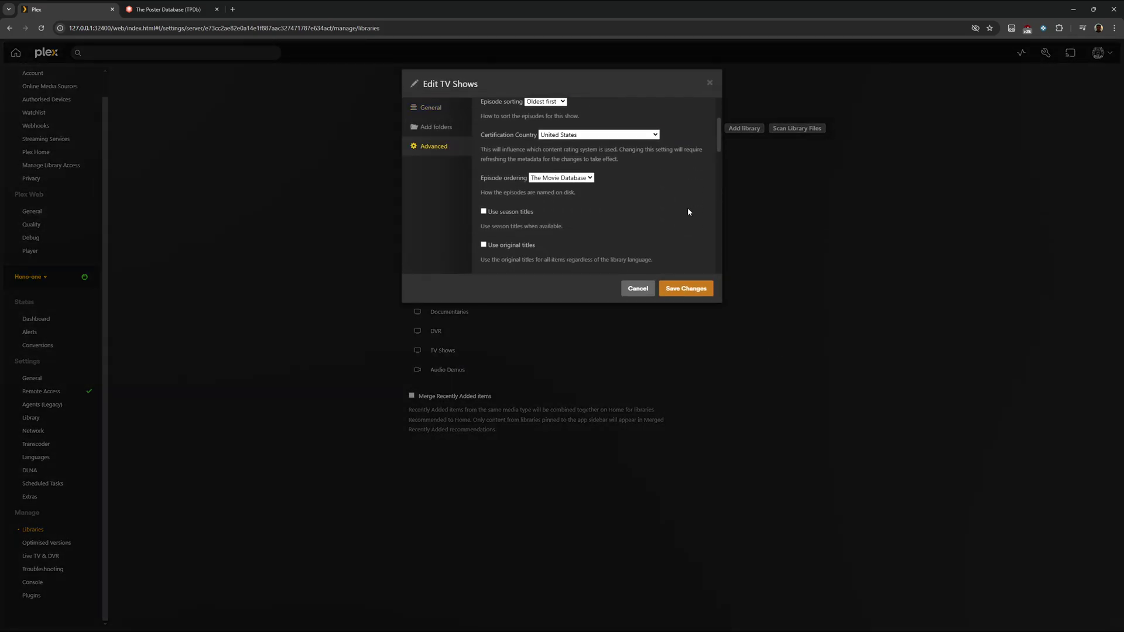
pyautogui.scroll(-2, 688, 212)
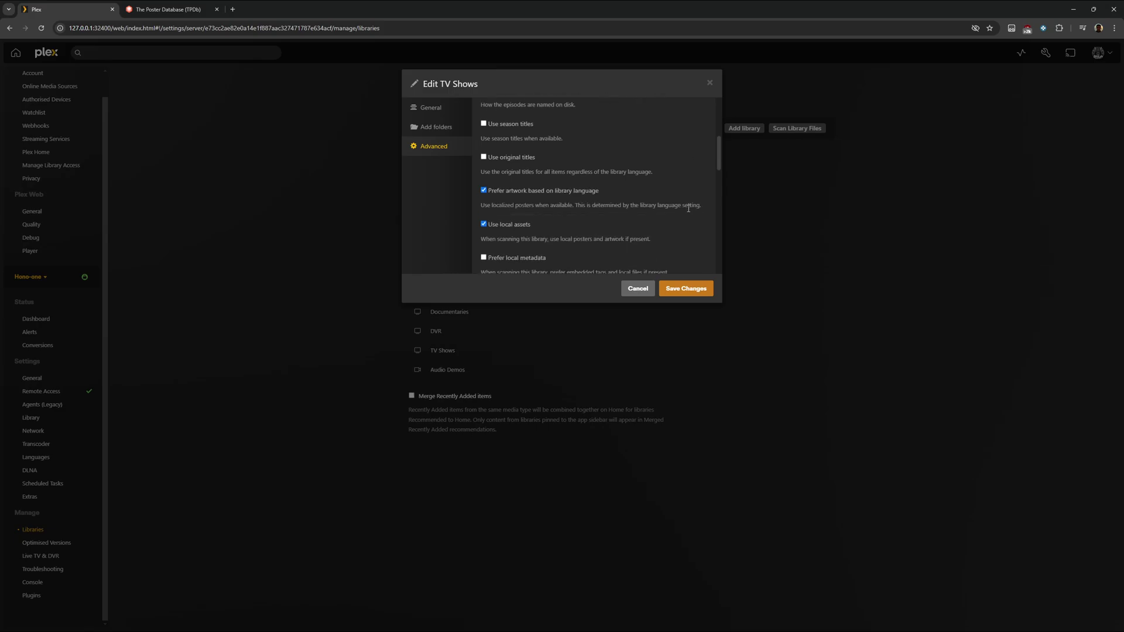
pyautogui.scroll(-6, 688, 210)
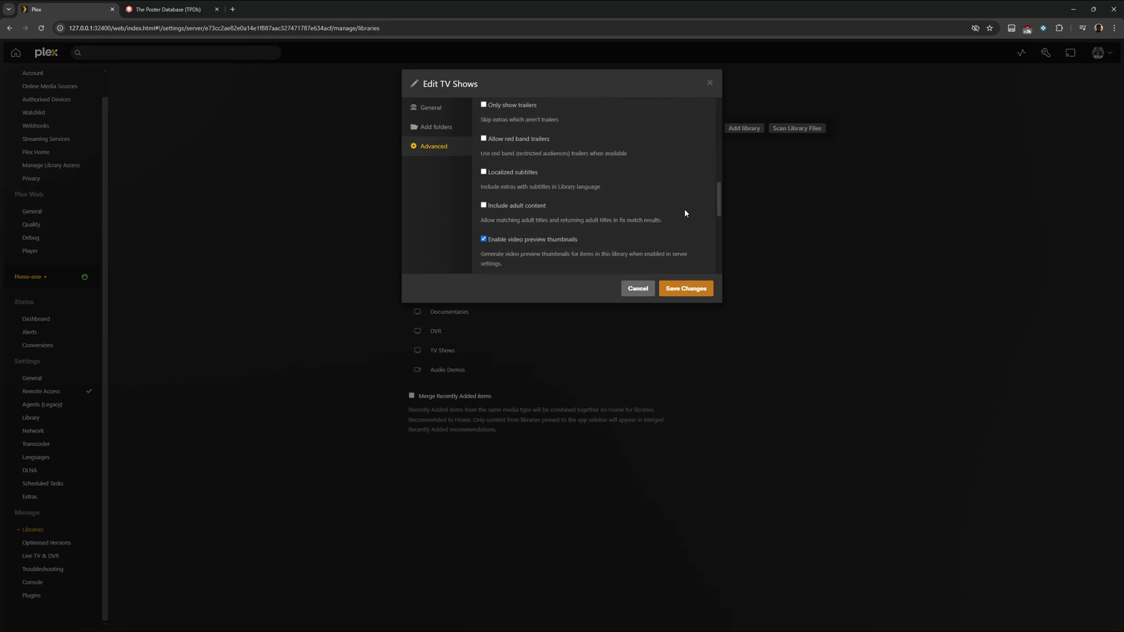
pyautogui.scroll(-3, 685, 212)
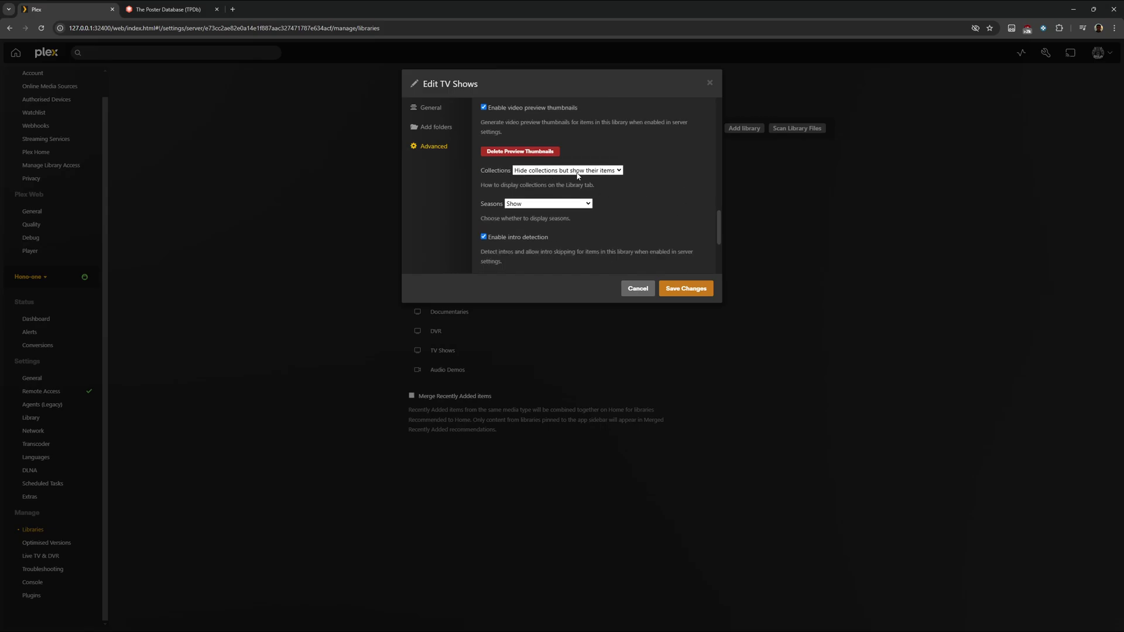
pyautogui.click(687, 289)
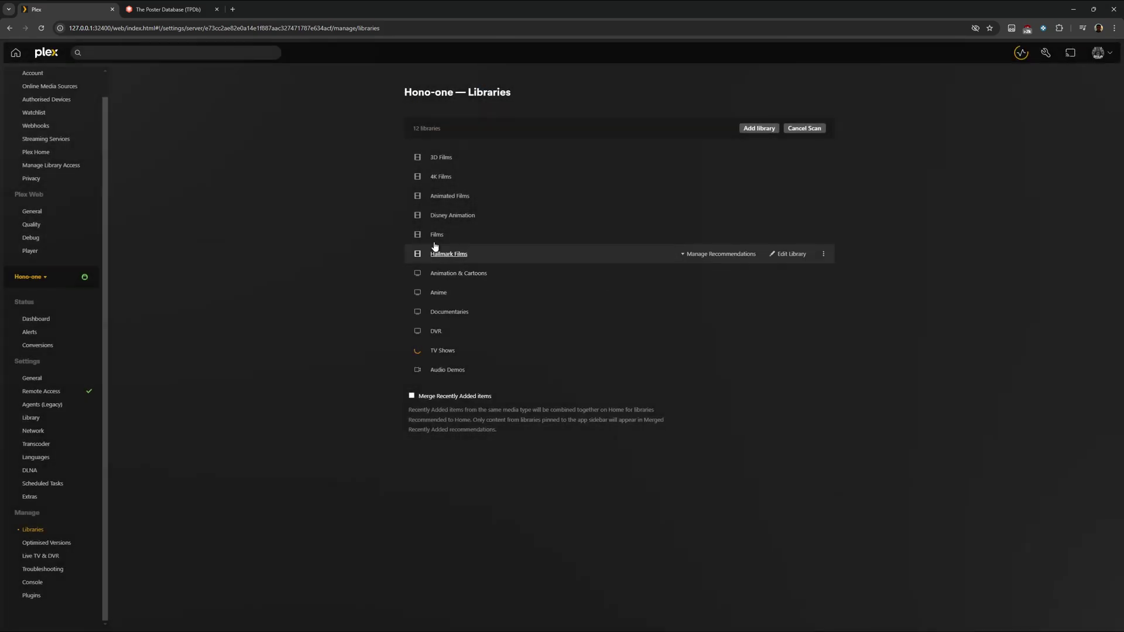
# - View the 300 Collection from the Films library's collections and return to the collections overview
pyautogui.click(17, 58)
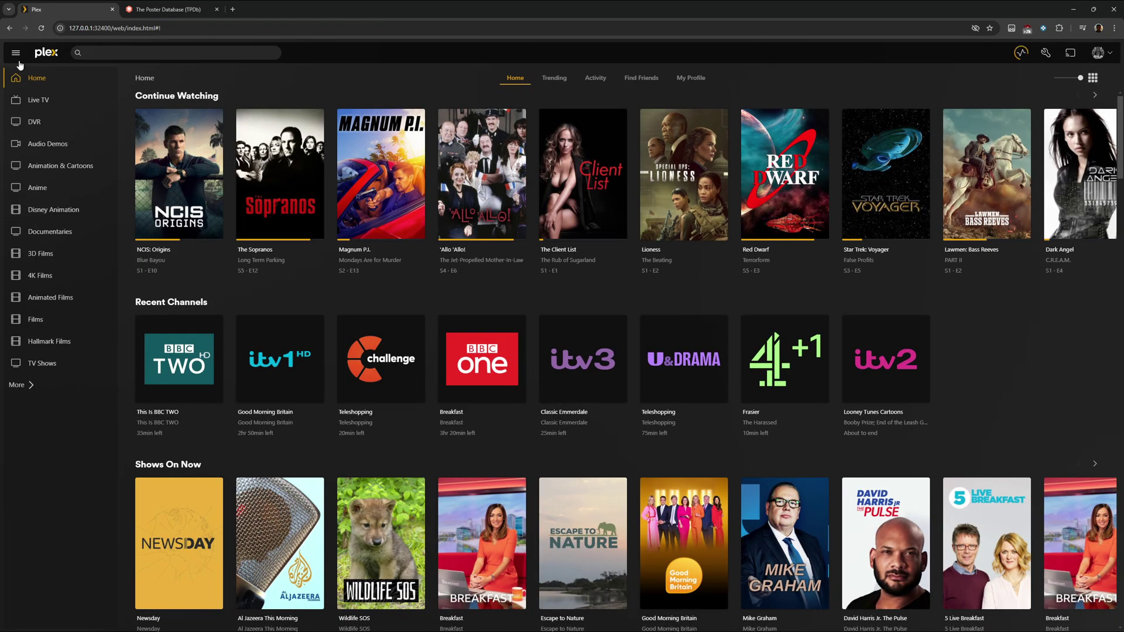
pyautogui.click(23, 321)
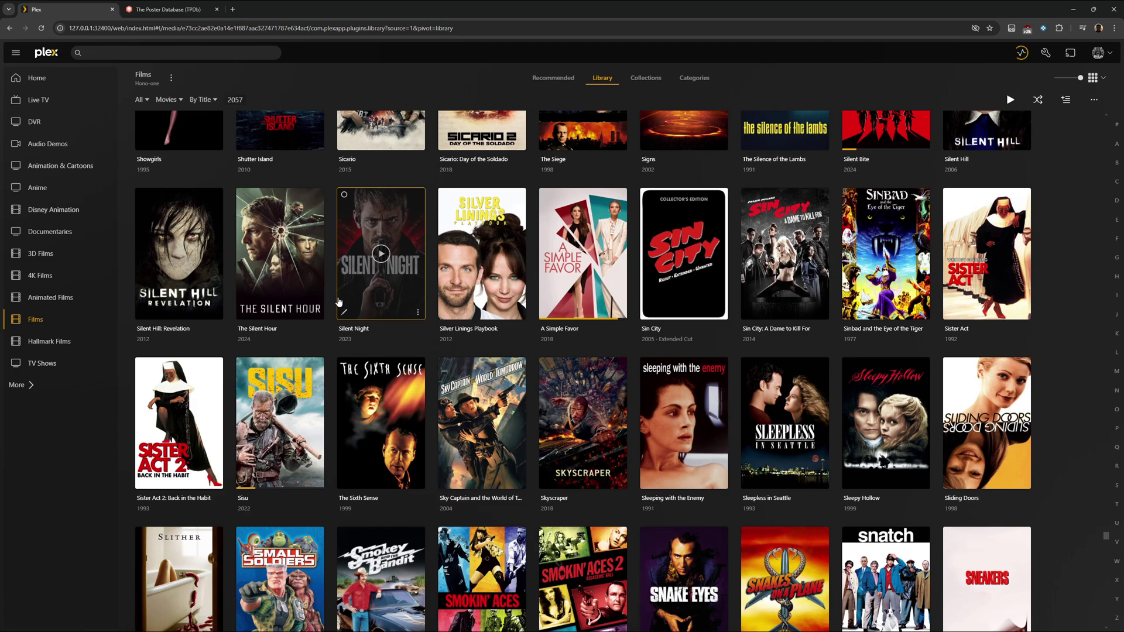
pyautogui.click(646, 78)
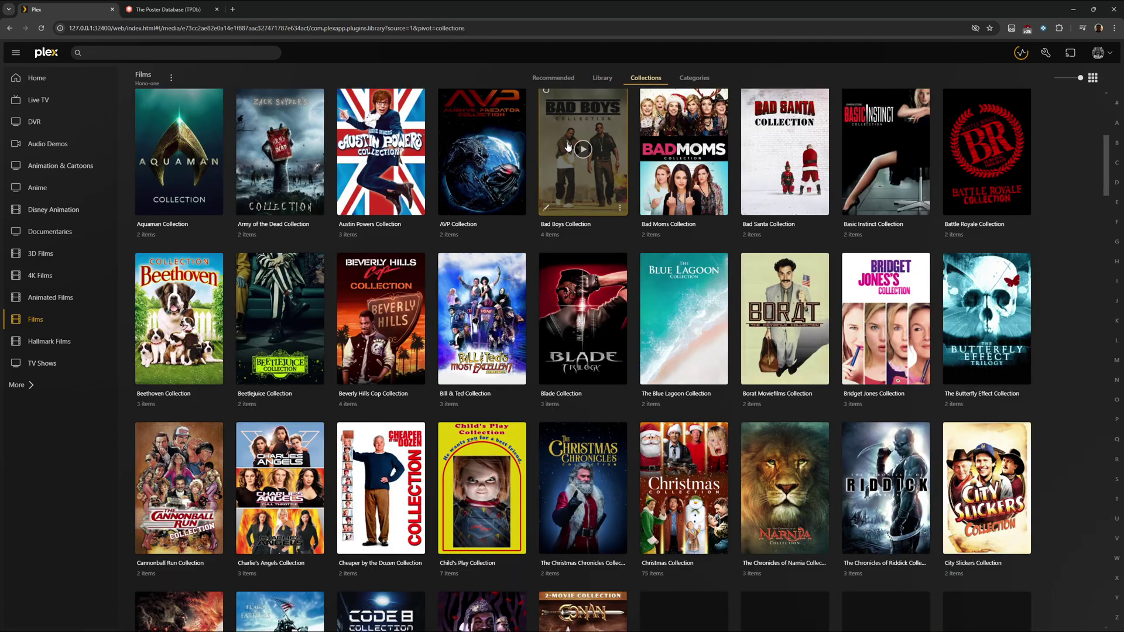
pyautogui.scroll(6, 405, 252)
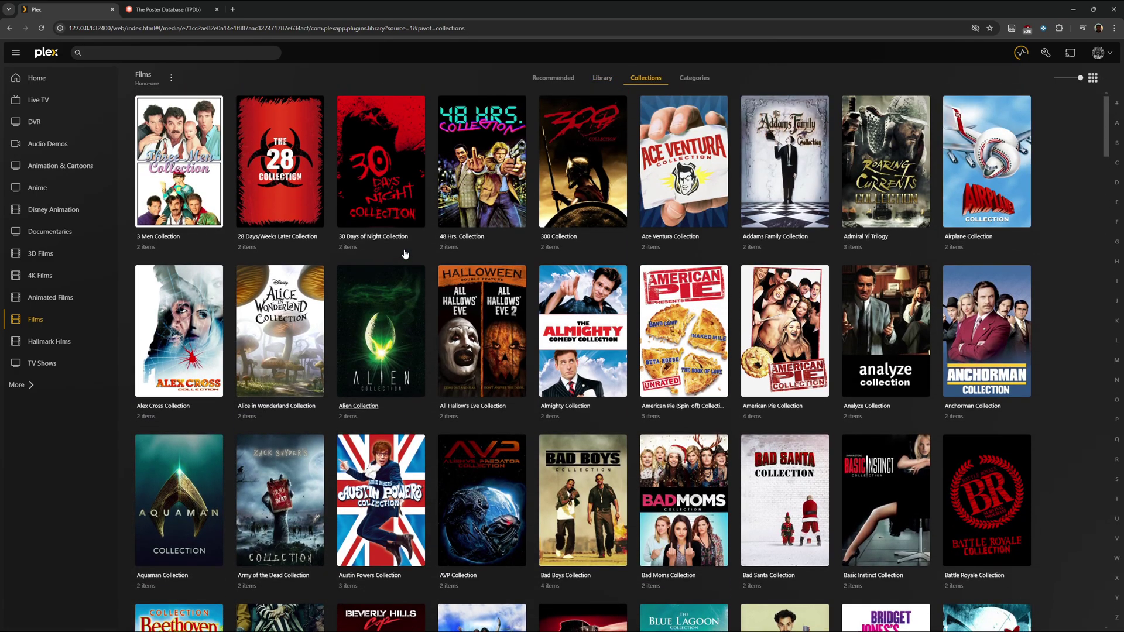
pyautogui.click(583, 163)
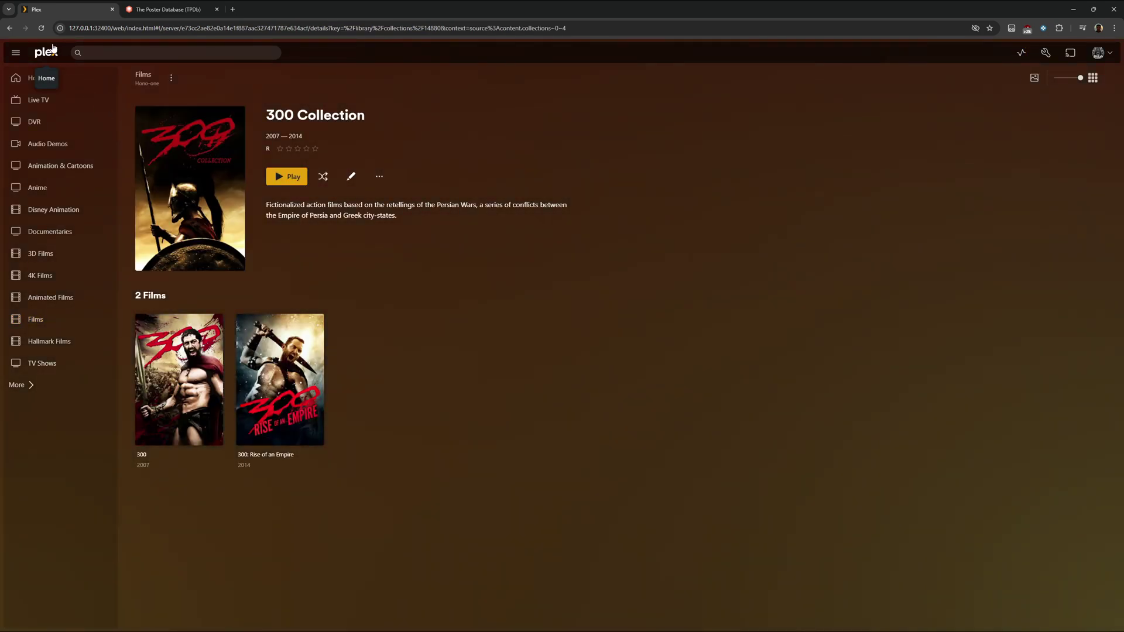
pyautogui.click(9, 28)
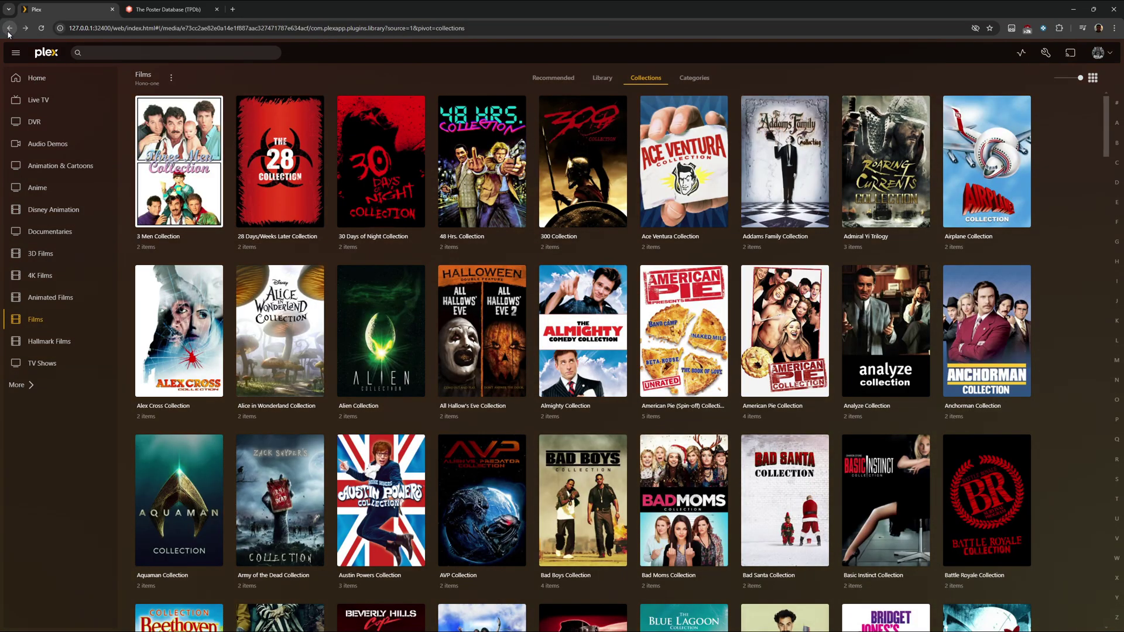
# - Start a smart collection in the Films library with the rule Actor is Sandra Bullock, and look through the matching films
pyautogui.click(604, 78)
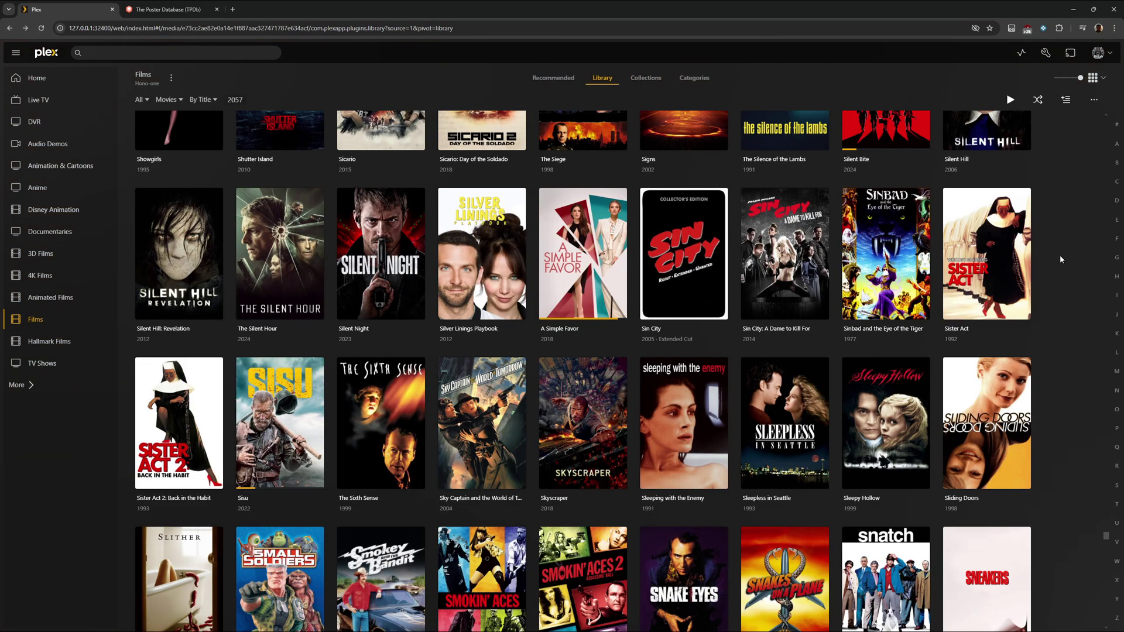
pyautogui.scroll(8, 1060, 258)
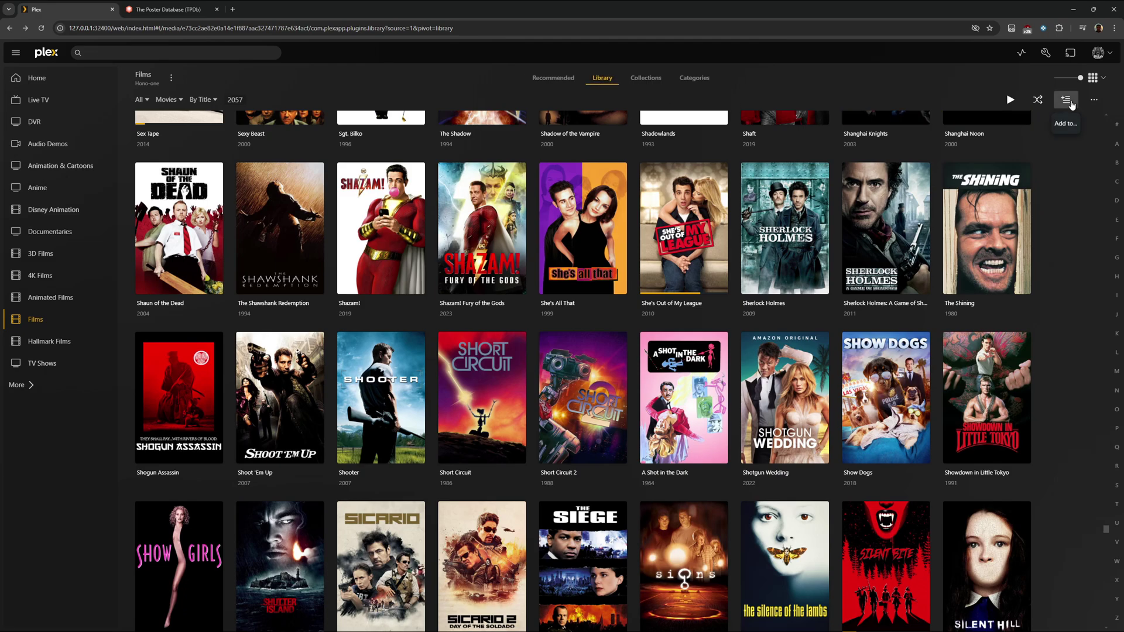
pyautogui.click(1073, 105)
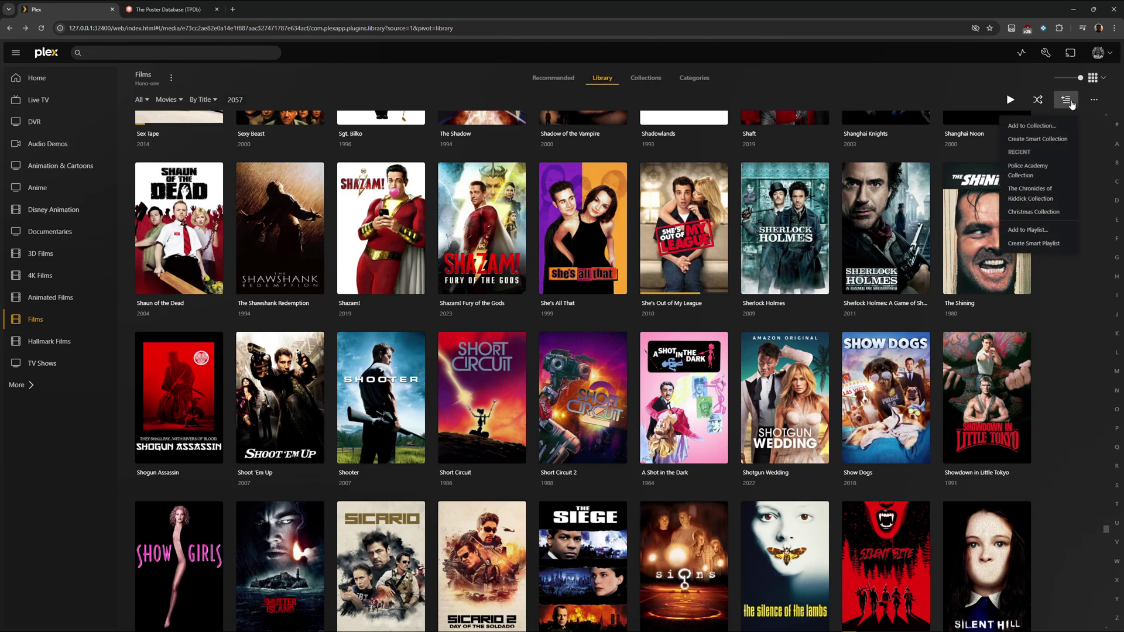
pyautogui.click(1063, 139)
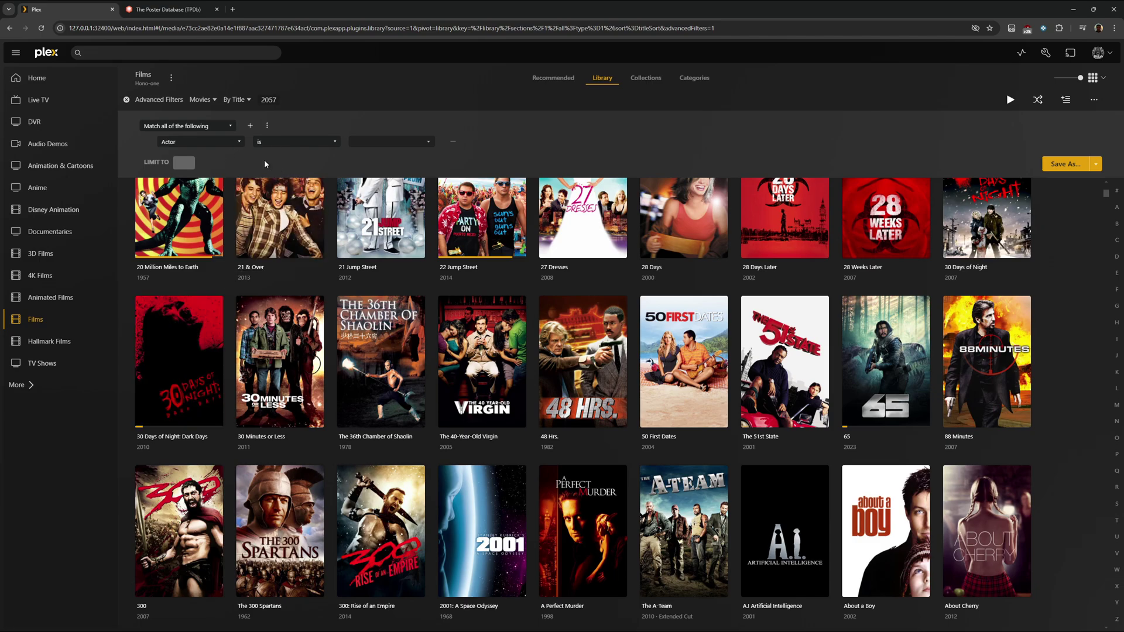
pyautogui.click(377, 143)
pyautogui.write('San')
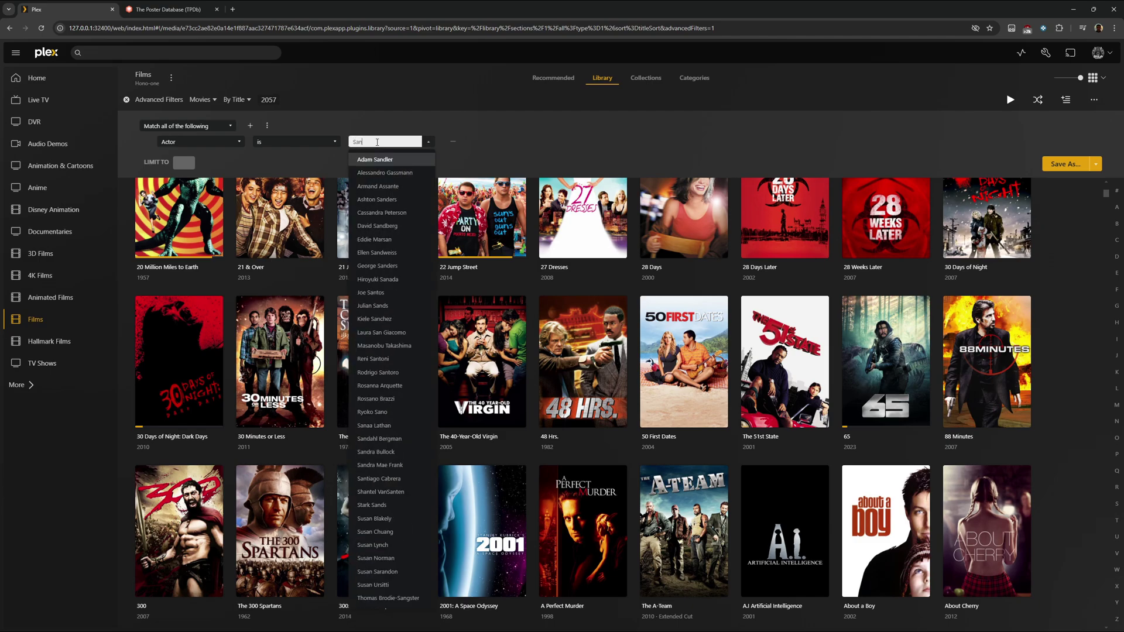
pyautogui.write('dra Bullock')
pyautogui.click(390, 160)
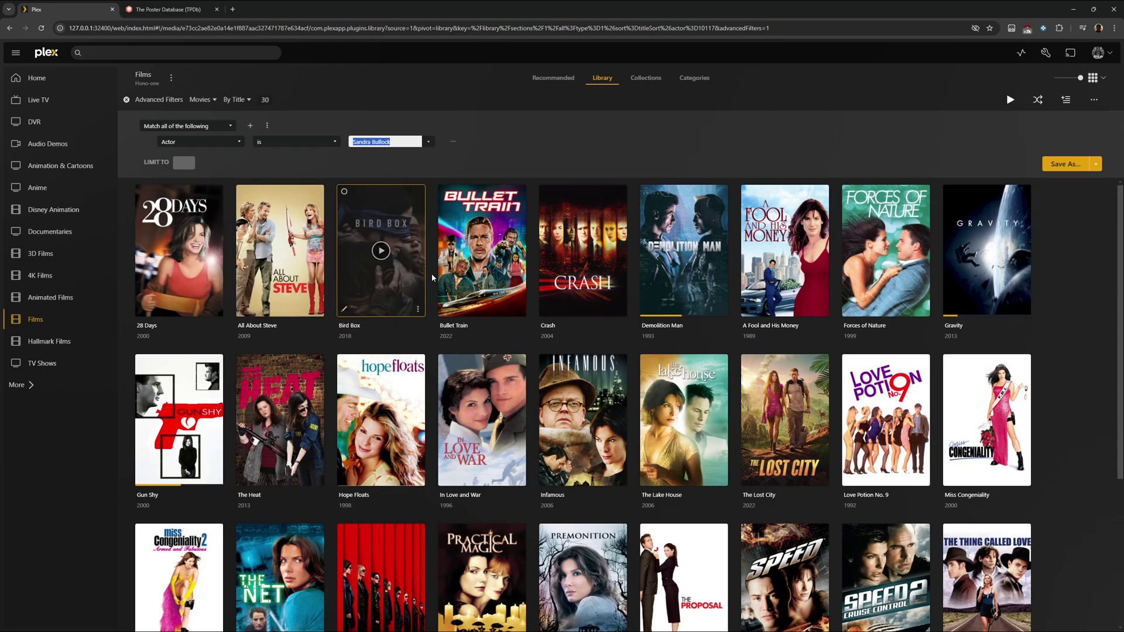
pyautogui.scroll(-4, 585, 372)
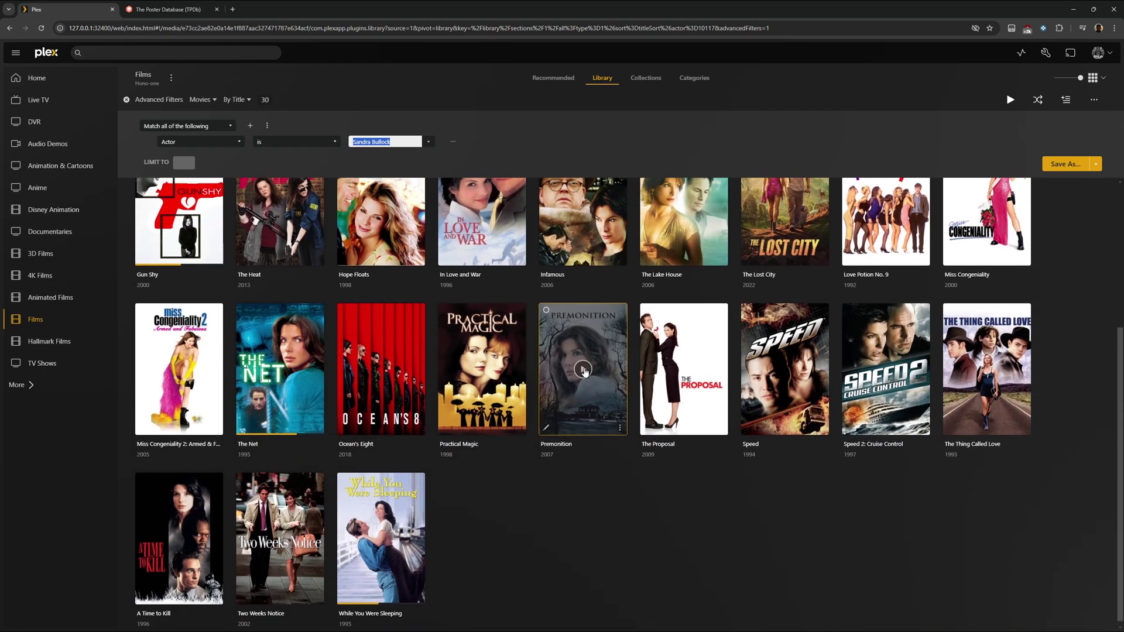
pyautogui.scroll(4, 586, 371)
# - Enter Sandra Bullock as the name for the filtered collection, dismiss it without creating, and clear the advanced filters
pyautogui.click(1065, 164)
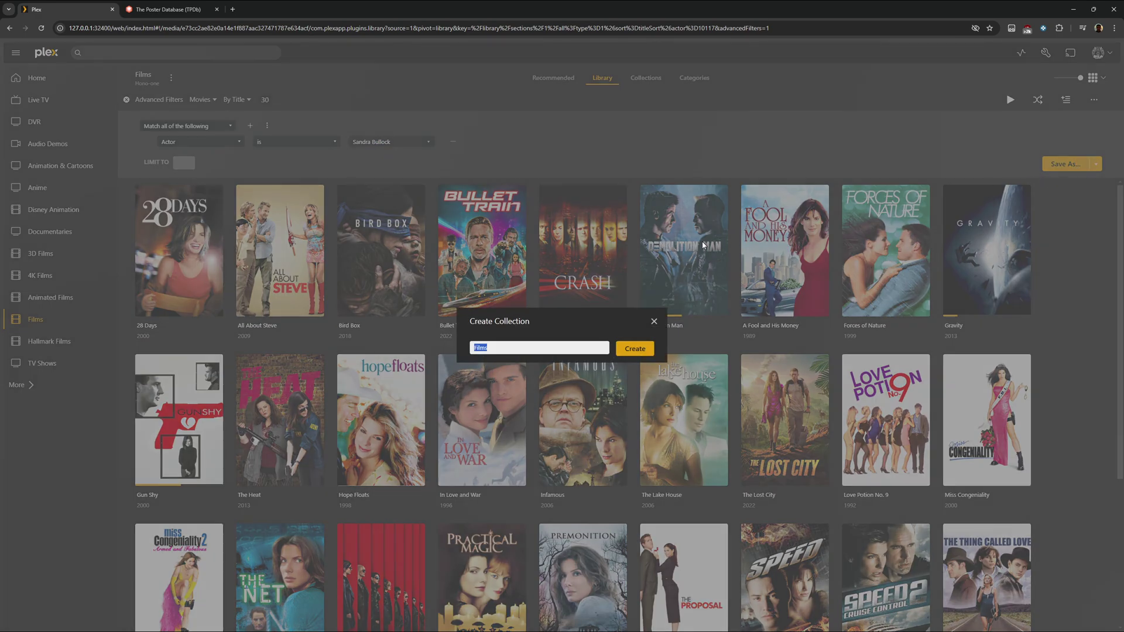
pyautogui.press('BackSpace')
pyautogui.write('Sandra Bullock')
pyautogui.click(655, 323)
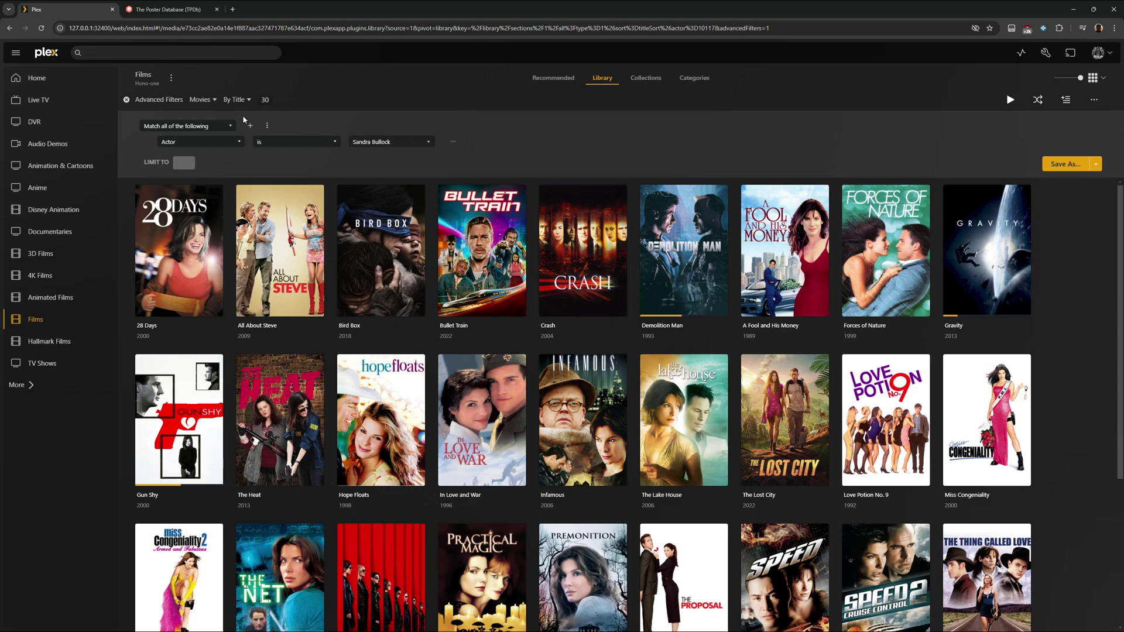
pyautogui.click(126, 100)
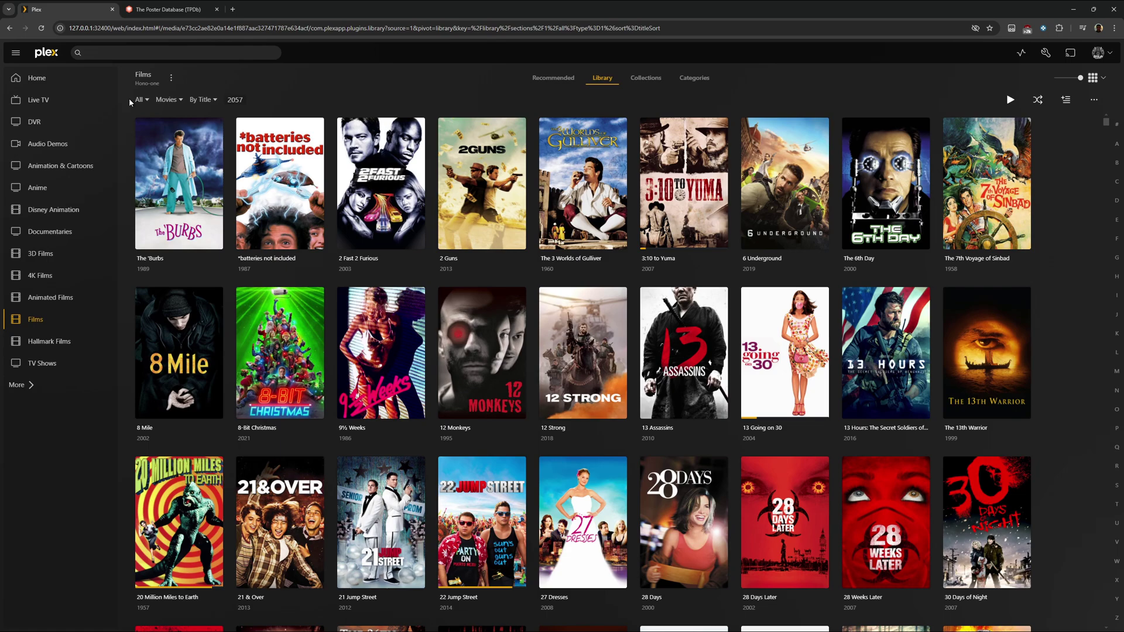
# - View the collections in the TV Shows library, return to its full show listing and look through the series
pyautogui.click(40, 366)
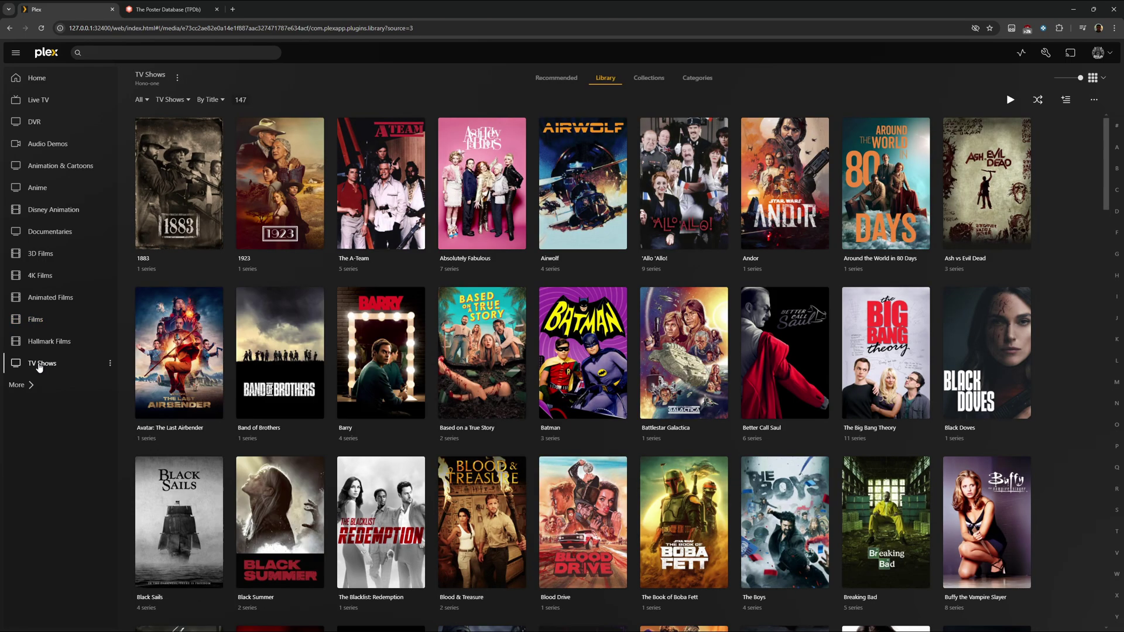
pyautogui.click(648, 79)
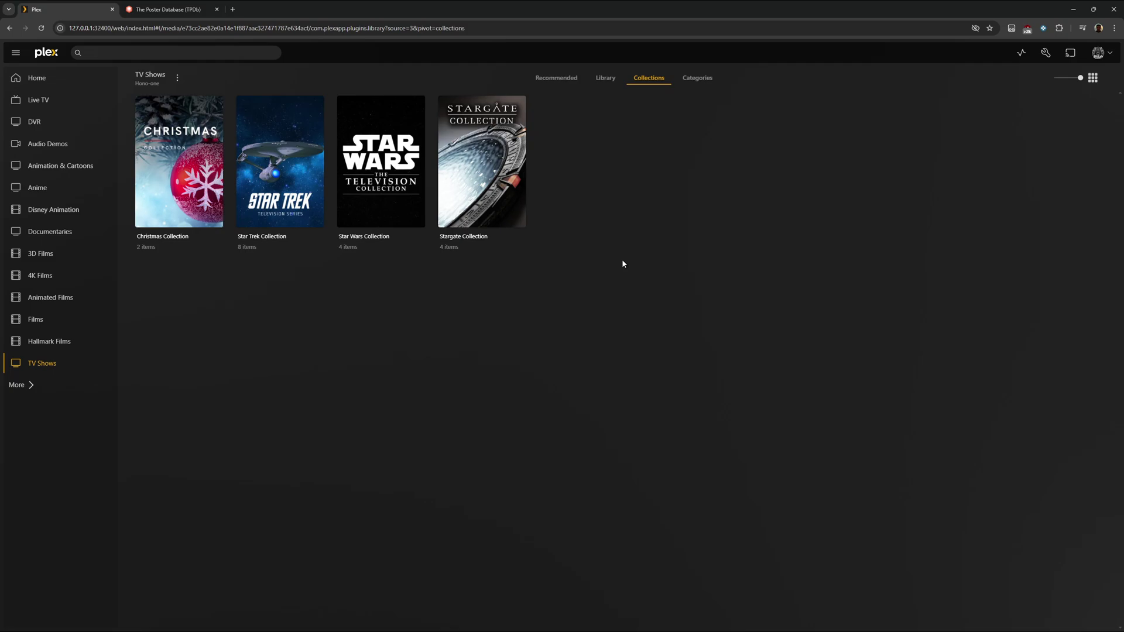
pyautogui.click(606, 79)
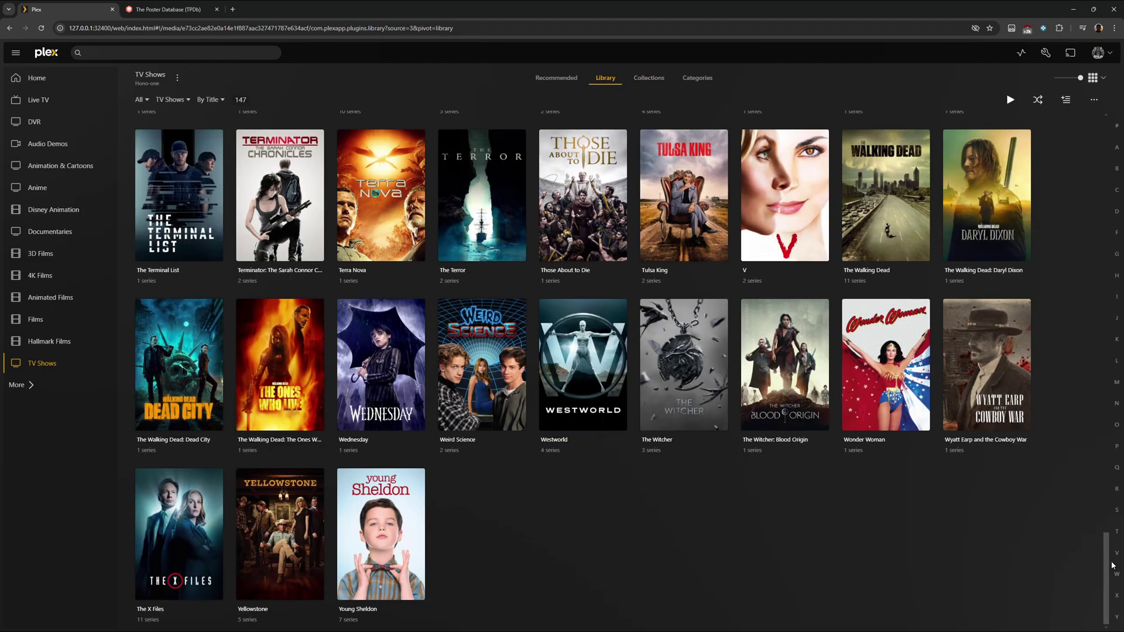
pyautogui.moveTo(1107, 565); pyautogui.dragTo(1101, 139)
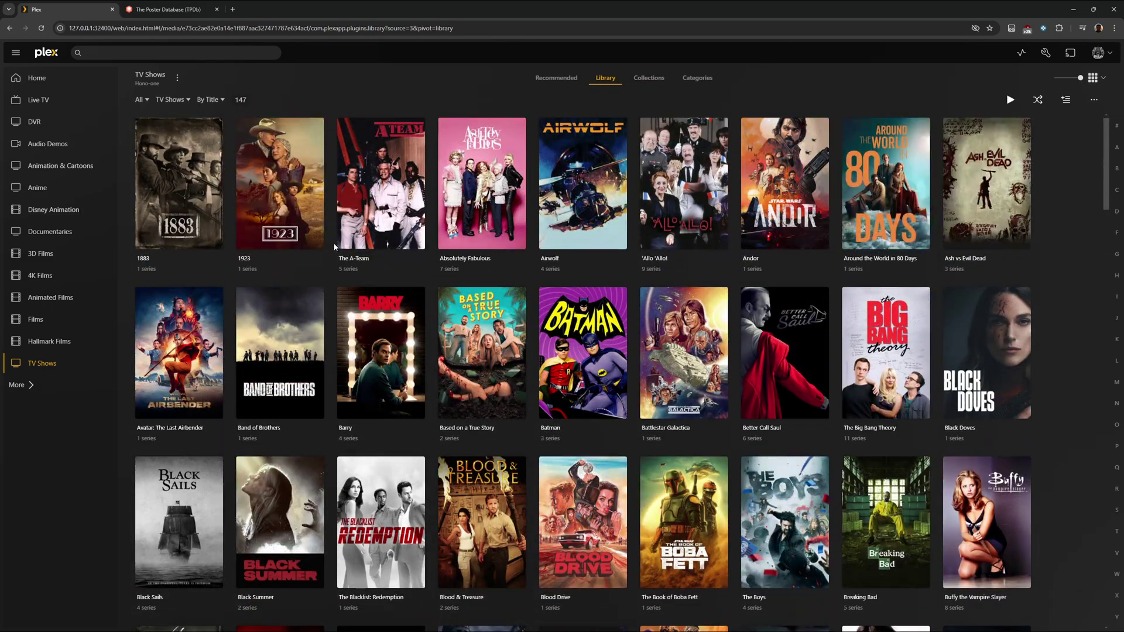
# - Add the series 1883 to a new collection named Yellowstone Collection through its tags, and save the changes
pyautogui.moveTo(184, 230)
pyautogui.moveTo(281, 236)
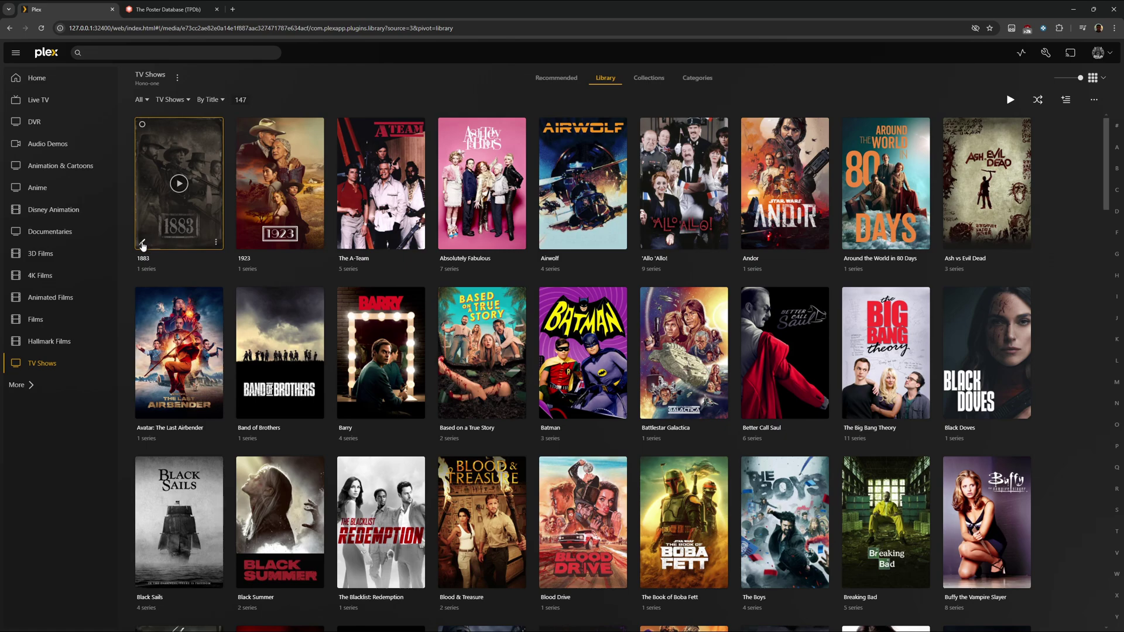
pyautogui.click(142, 243)
pyautogui.click(430, 147)
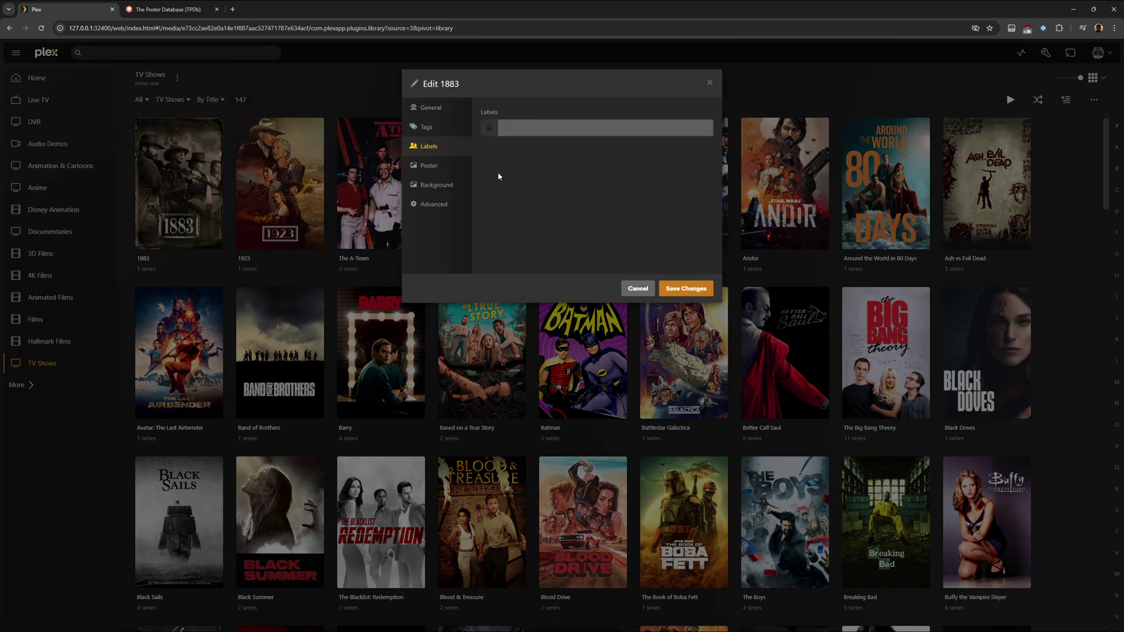
pyautogui.click(427, 126)
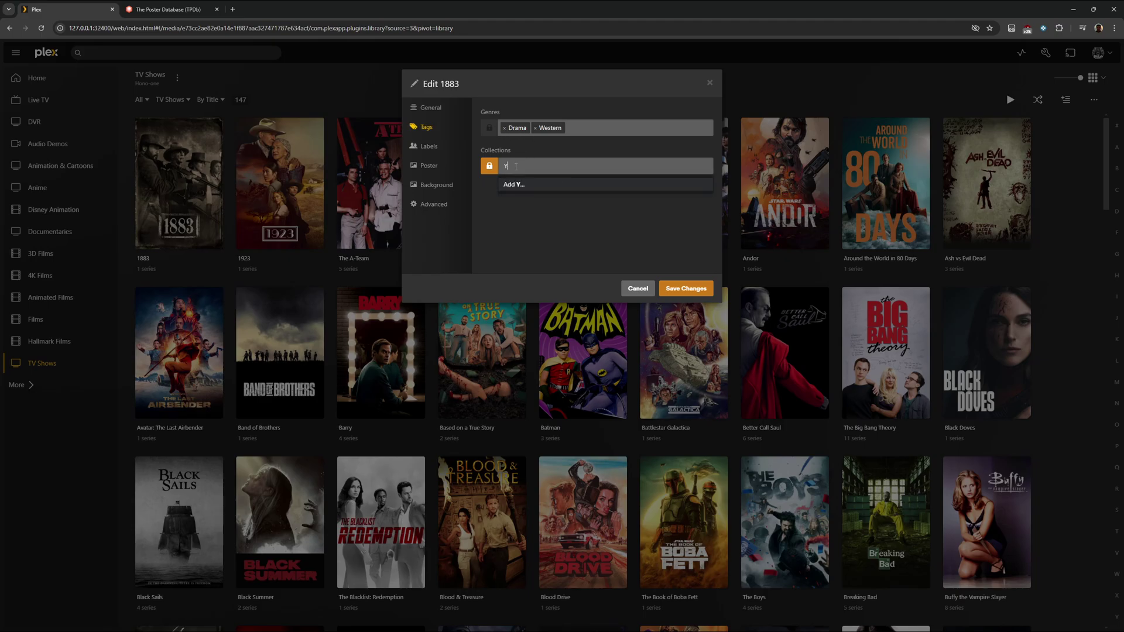
pyautogui.write('Yellowstone Collection')
pyautogui.click(539, 185)
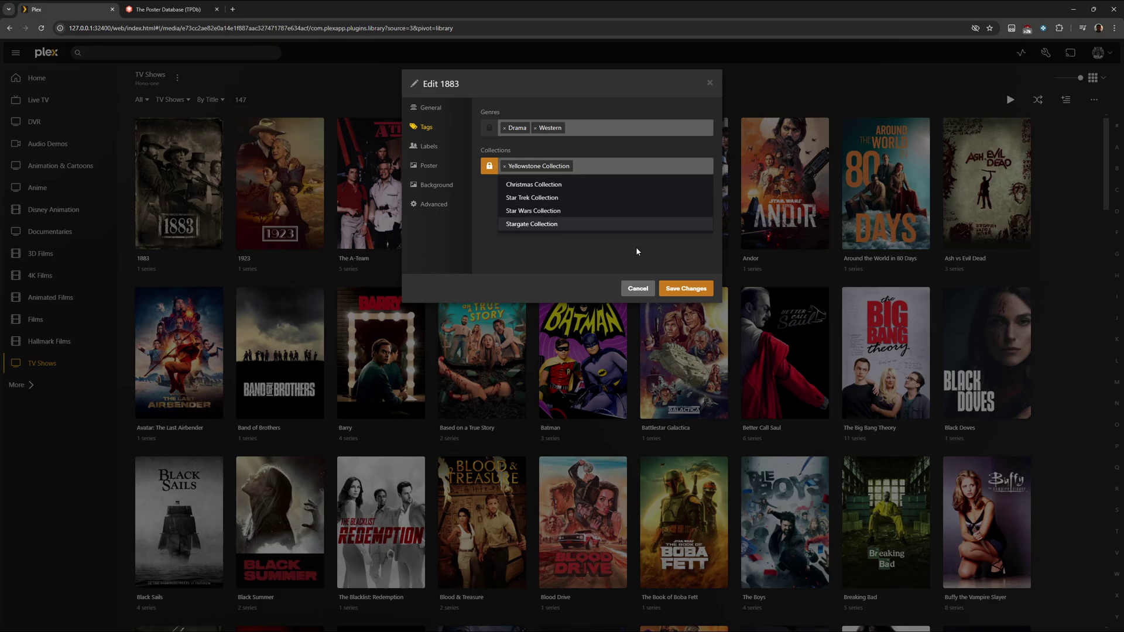
pyautogui.click(685, 288)
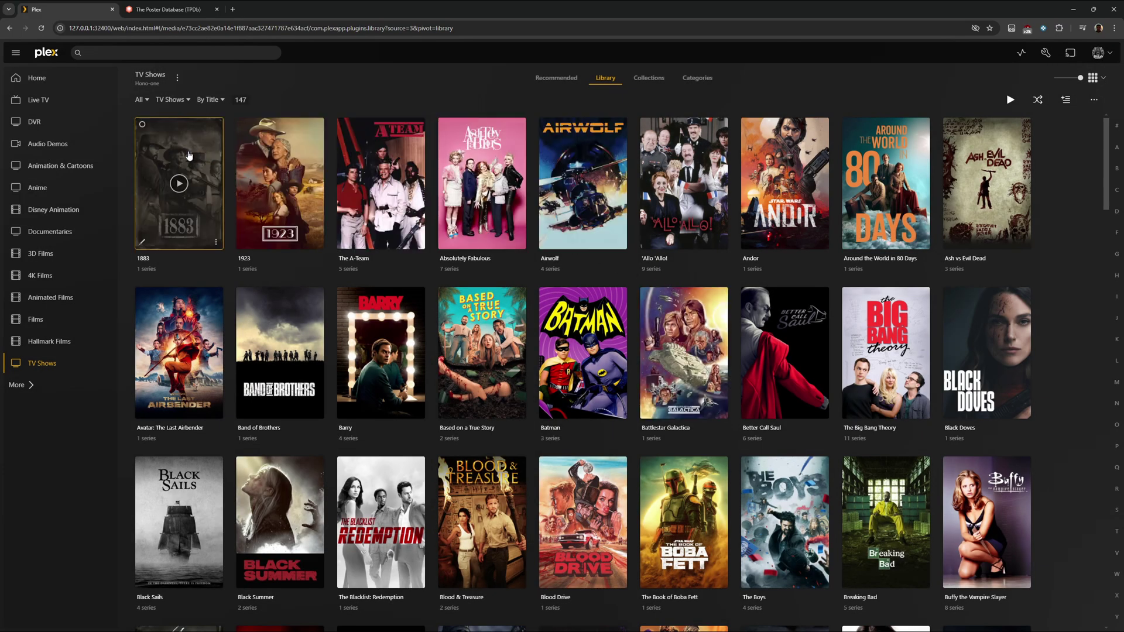
# - Assign the series 1923 to the existing Yellowstone Collection through its tags, and save the changes
pyautogui.click(245, 243)
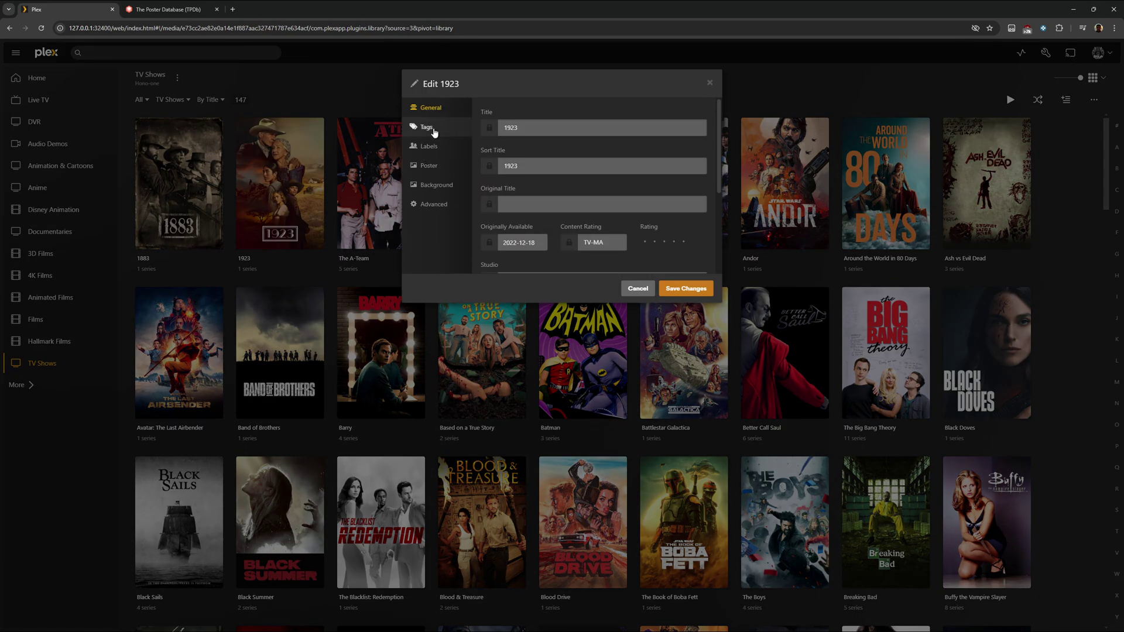
pyautogui.click(426, 127)
pyautogui.click(537, 167)
pyautogui.write('Y')
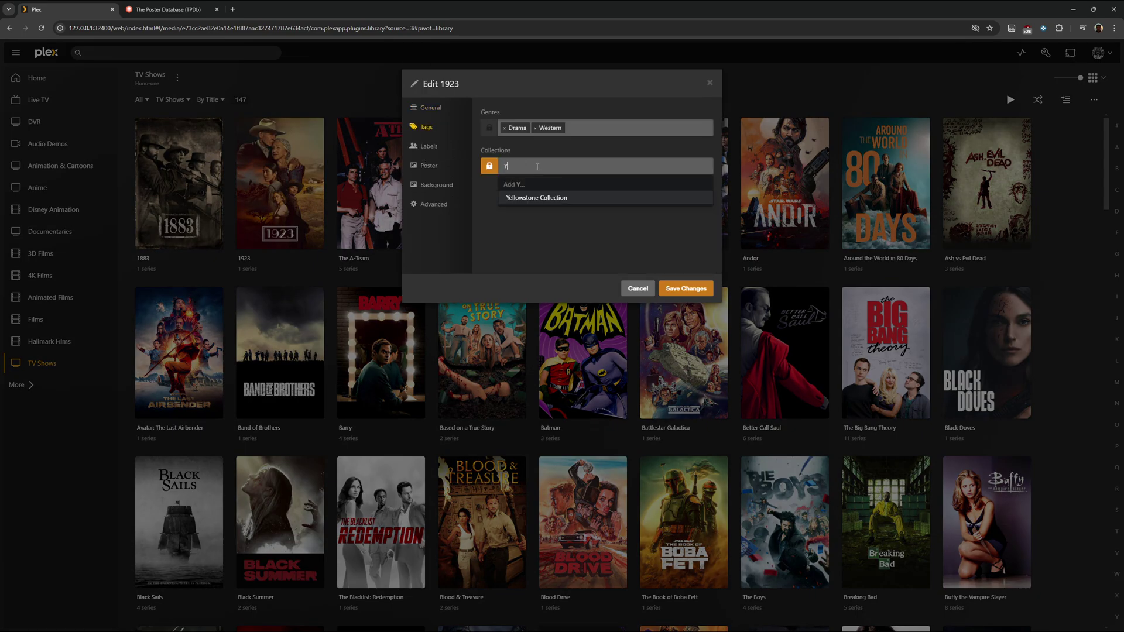
pyautogui.write('e')
pyautogui.click(534, 198)
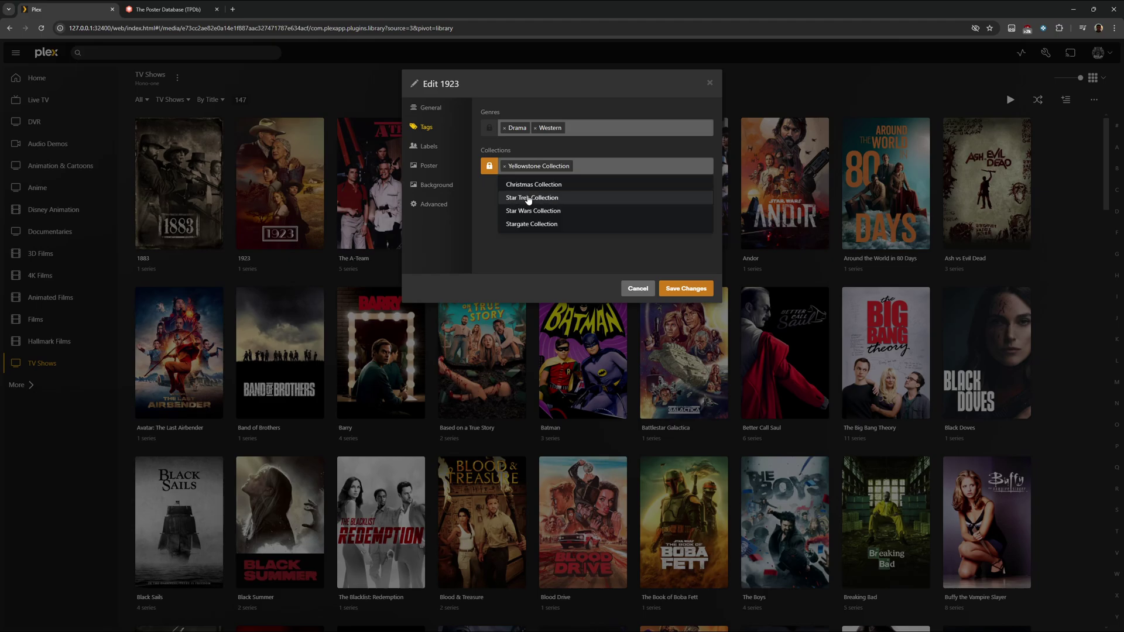
pyautogui.click(692, 290)
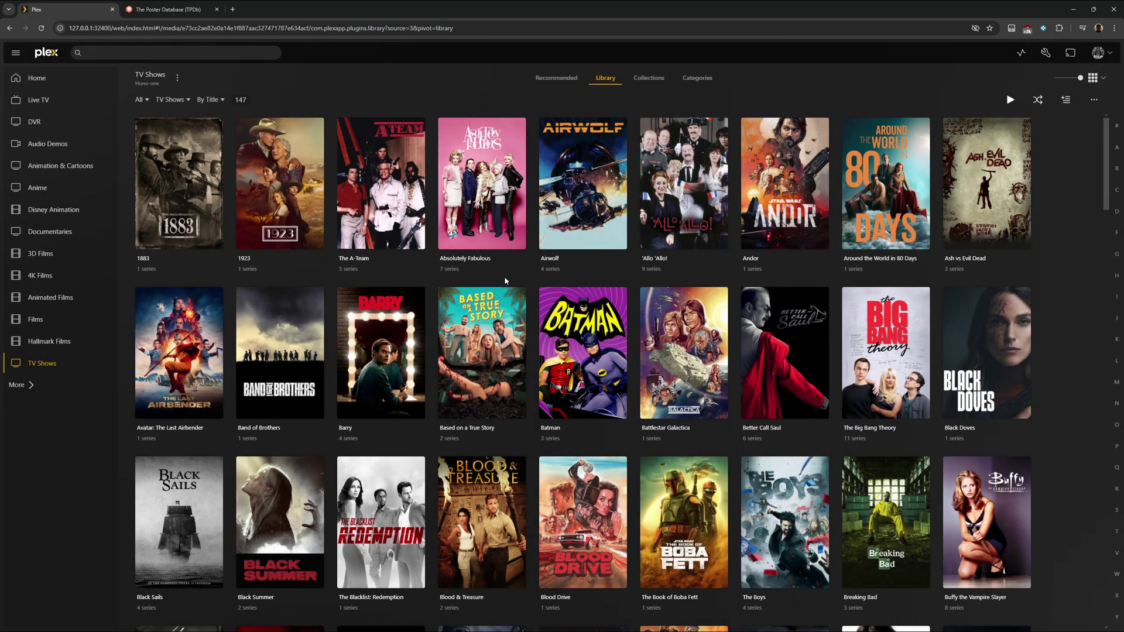
# - Find the Yellowstone series near the end of the library, add it to the Yellowstone Collection, and save
pyautogui.click(1116, 617)
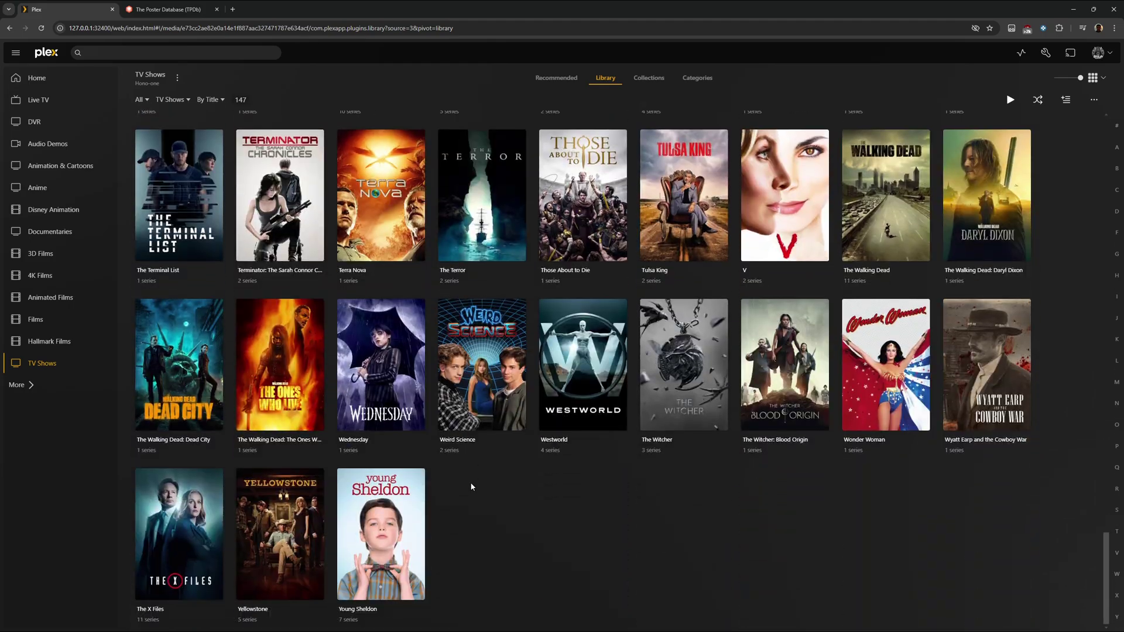
pyautogui.click(243, 592)
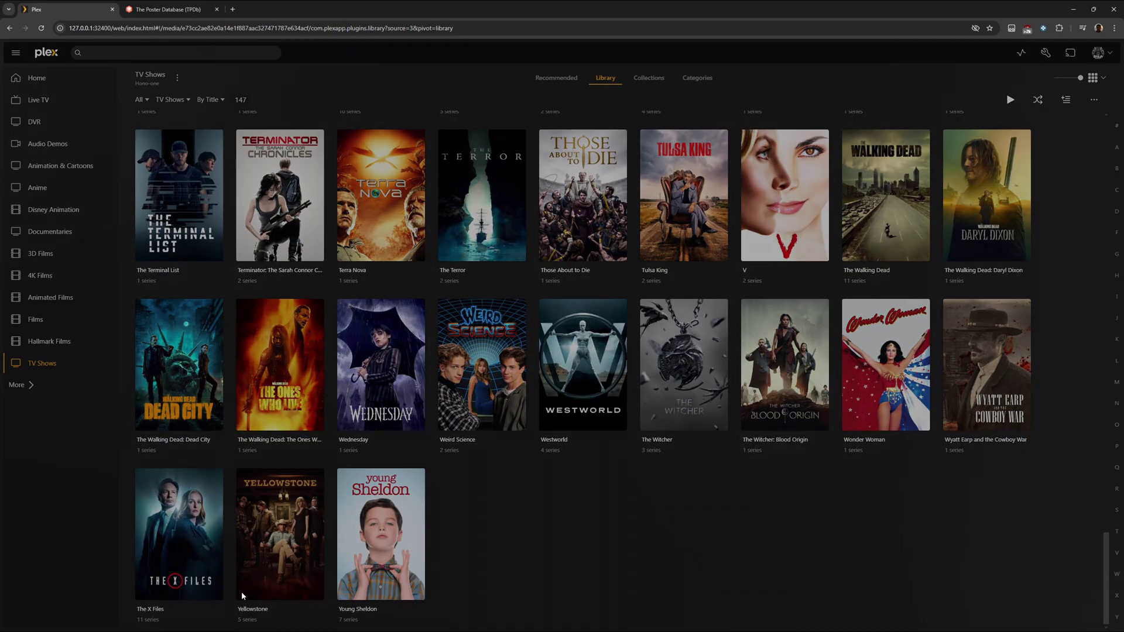
pyautogui.click(426, 127)
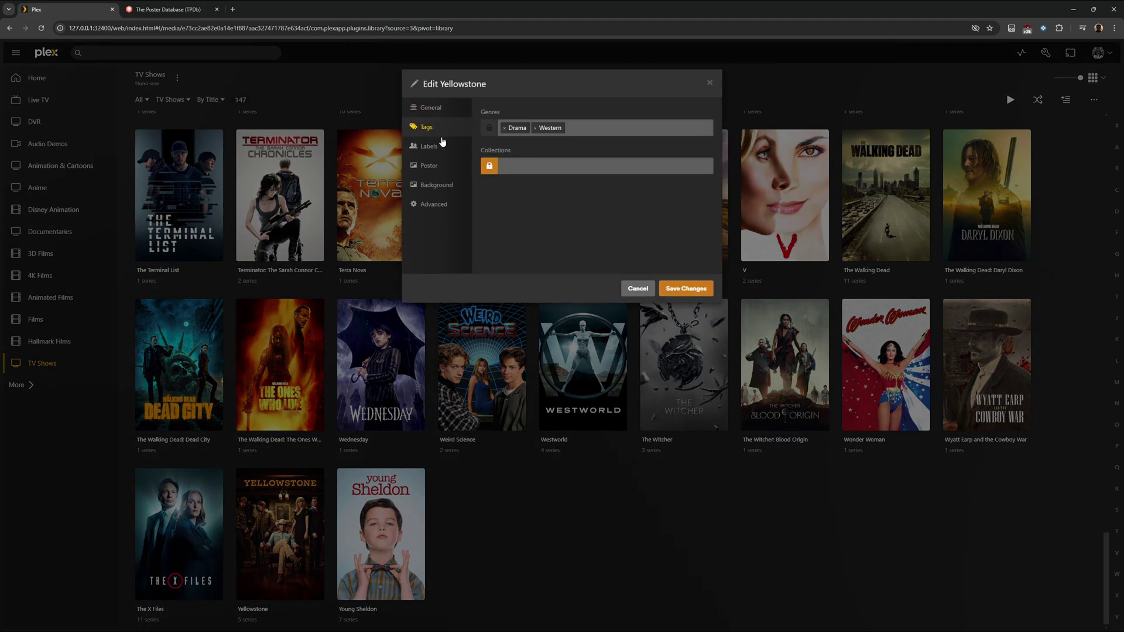
pyautogui.click(509, 165)
pyautogui.write('Ye')
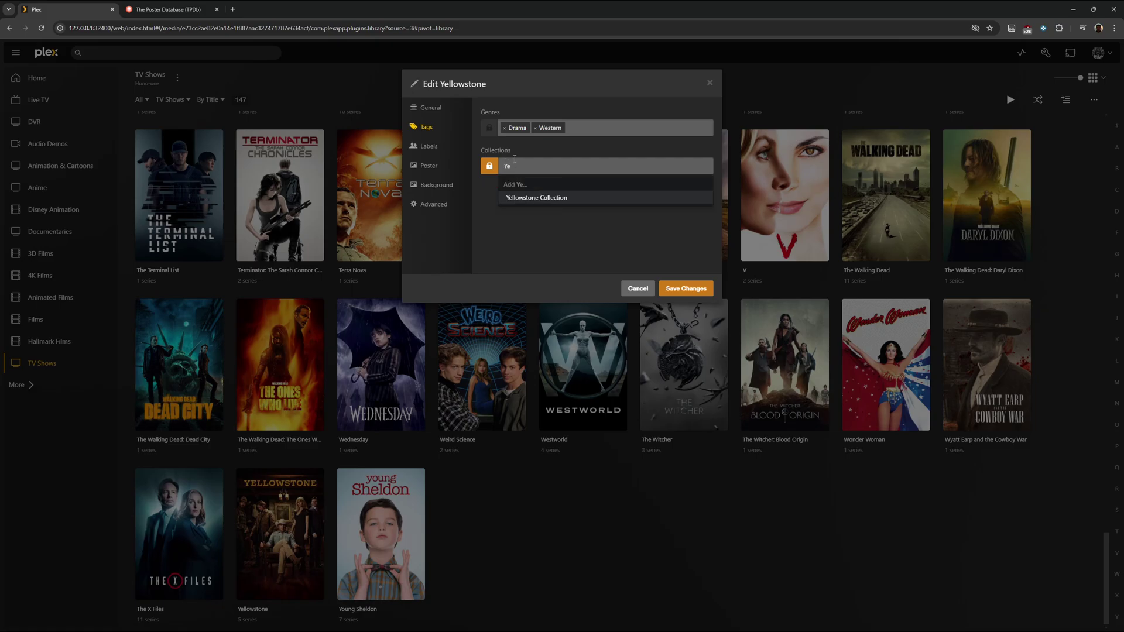
pyautogui.click(534, 198)
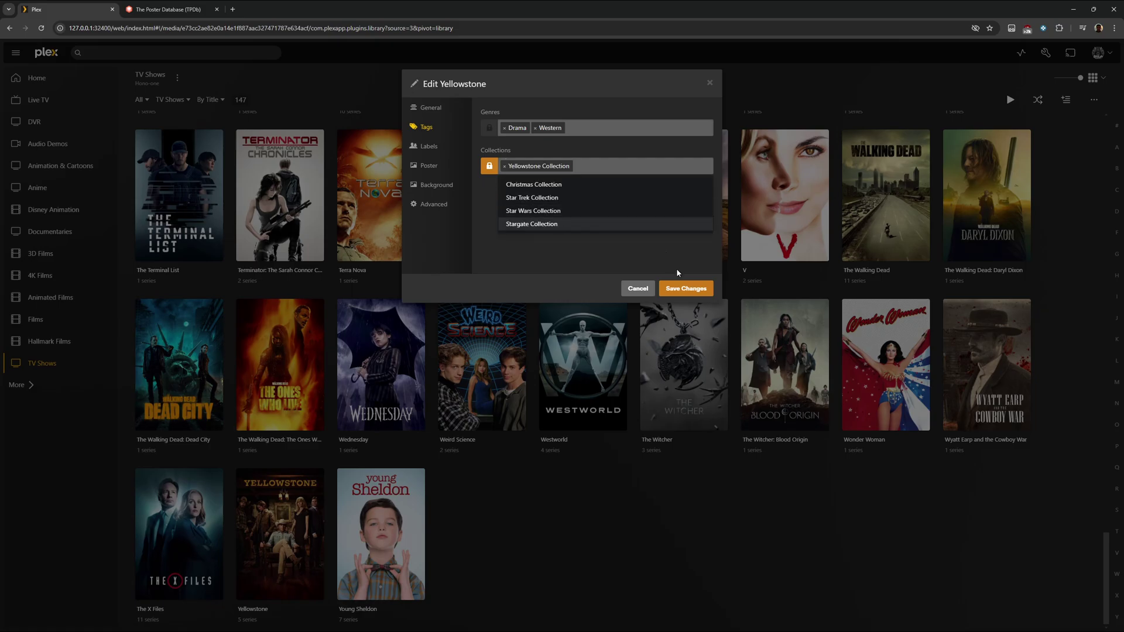
pyautogui.click(686, 288)
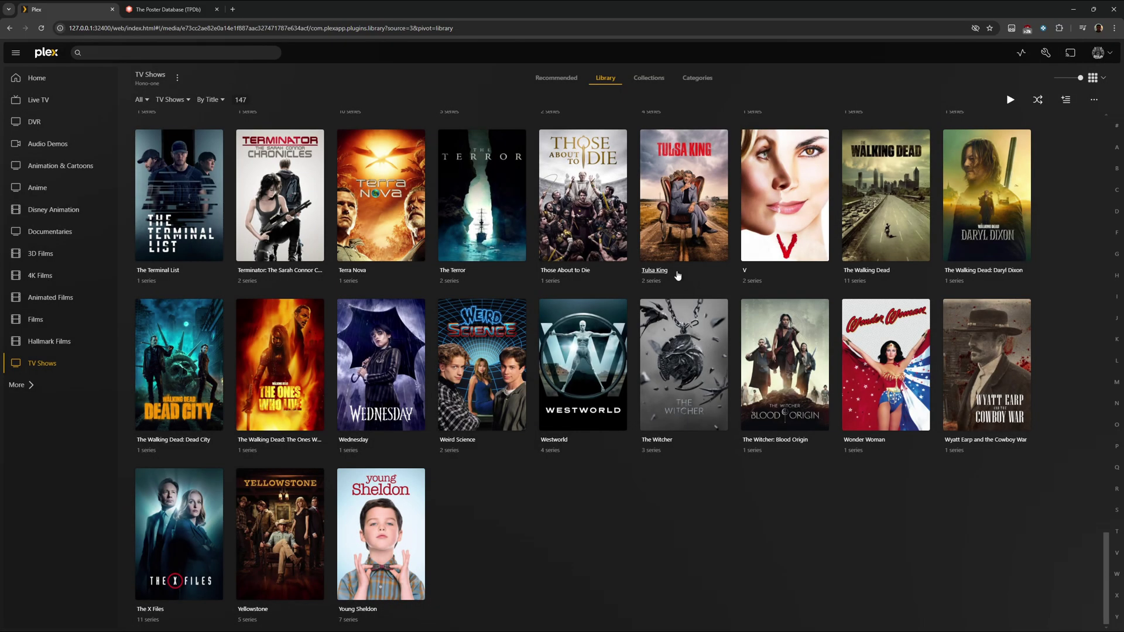
# - Open the Yellowstone Collection from the TV Shows collections and bring up its poster options for editing
pyautogui.click(648, 80)
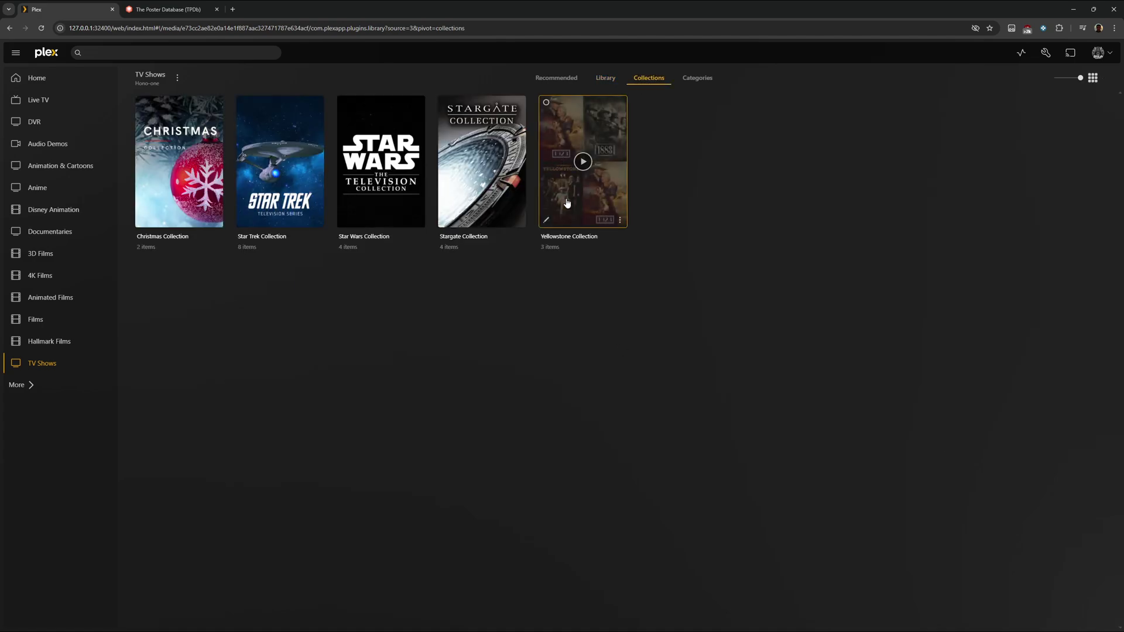
pyautogui.click(610, 176)
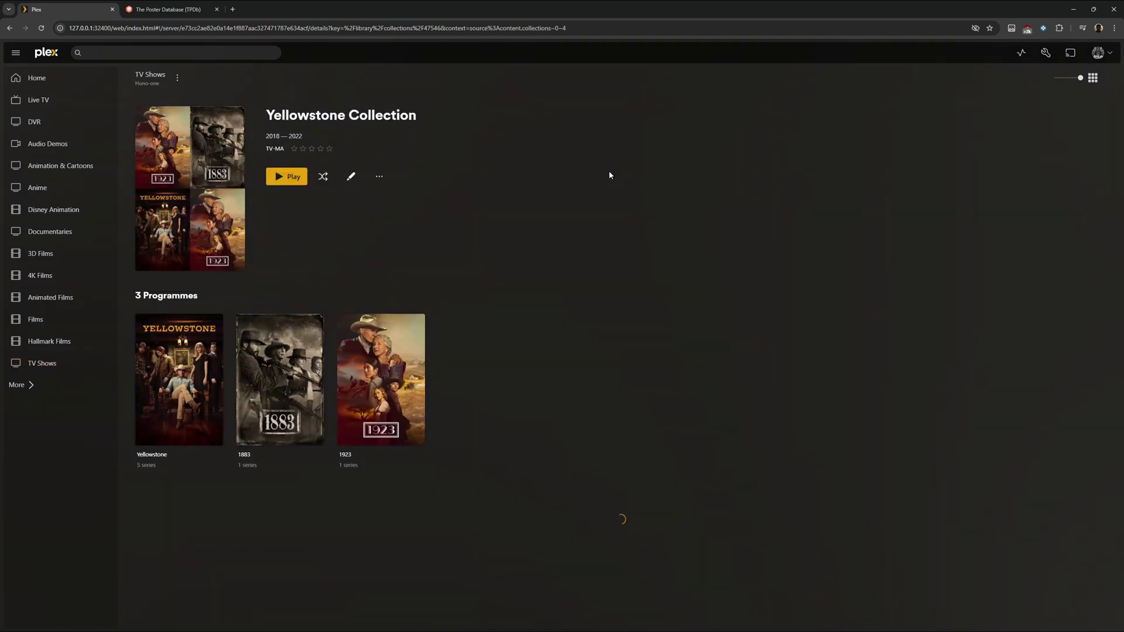
pyautogui.click(351, 177)
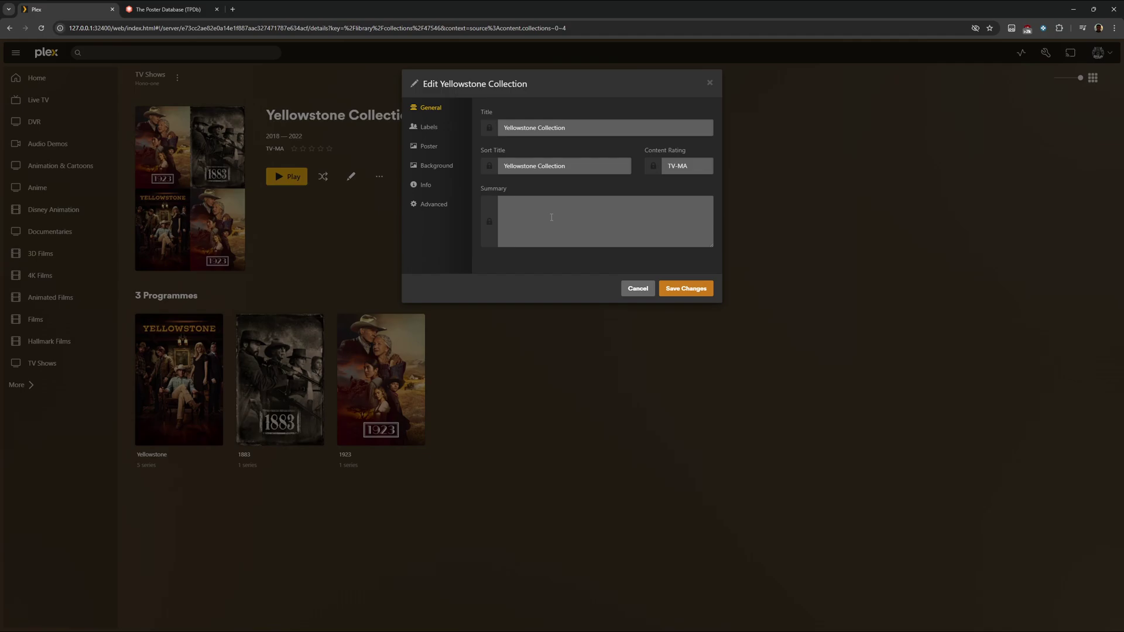
pyautogui.click(442, 148)
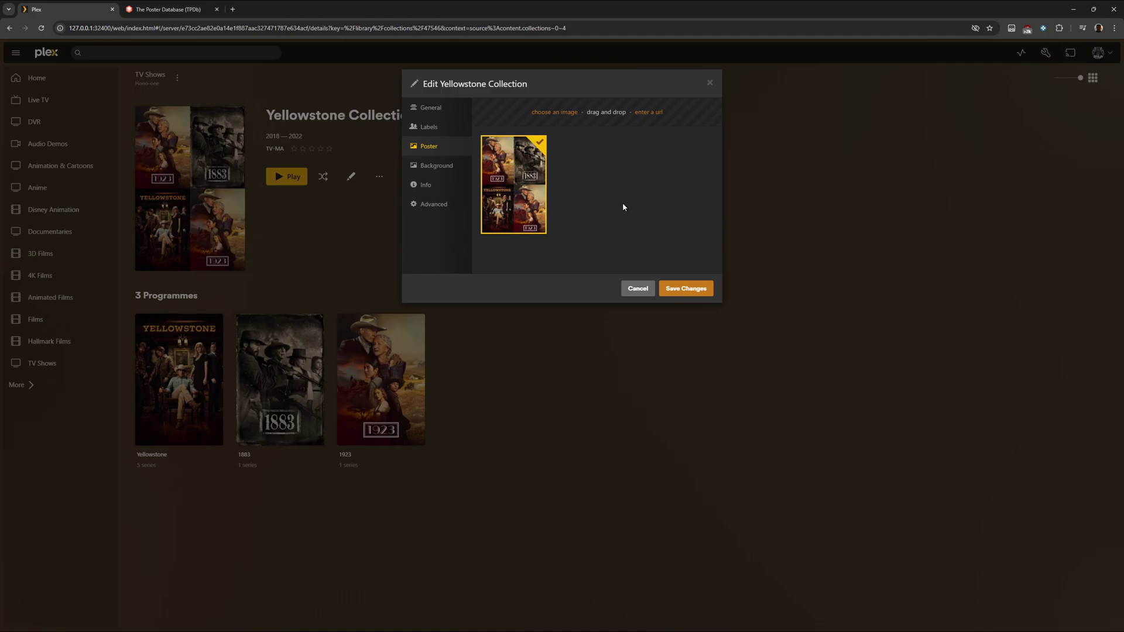
# - Switch to The Poster Database, search for "yellowstone" and open the Yellowstone entry among the collection results
pyautogui.click(168, 9)
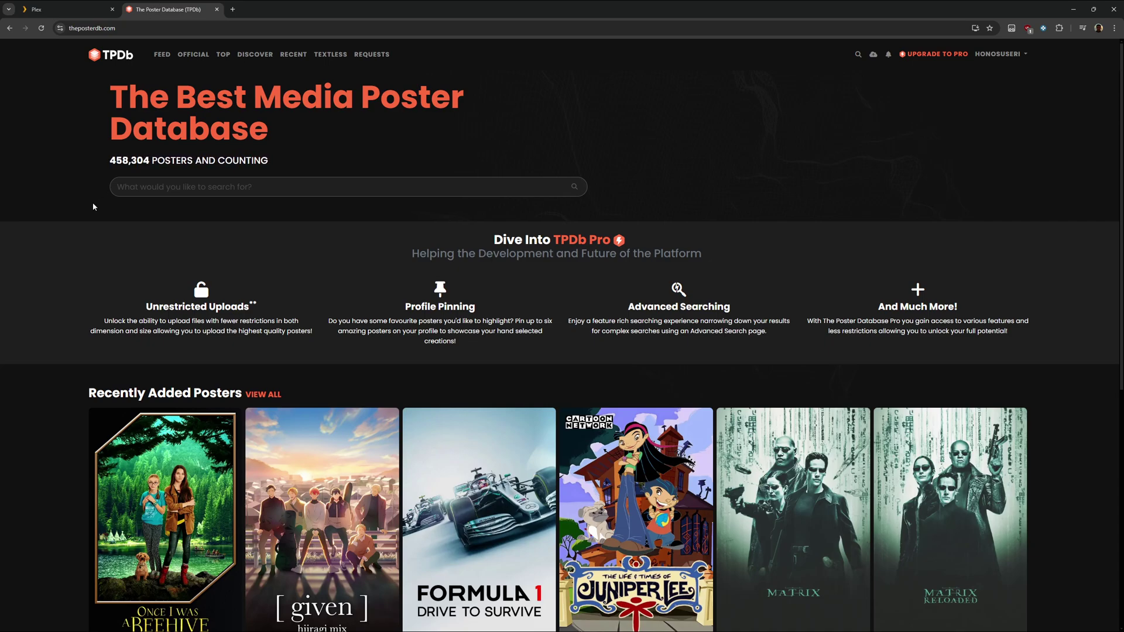
pyautogui.click(146, 188)
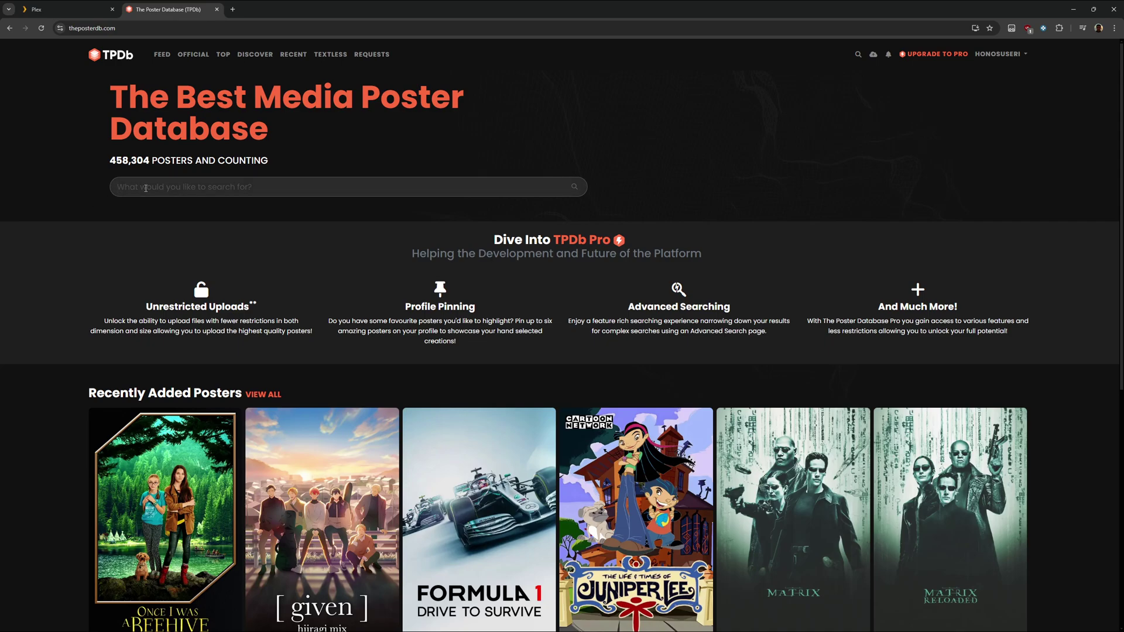
pyautogui.write('yellowstone')
pyautogui.press('Return')
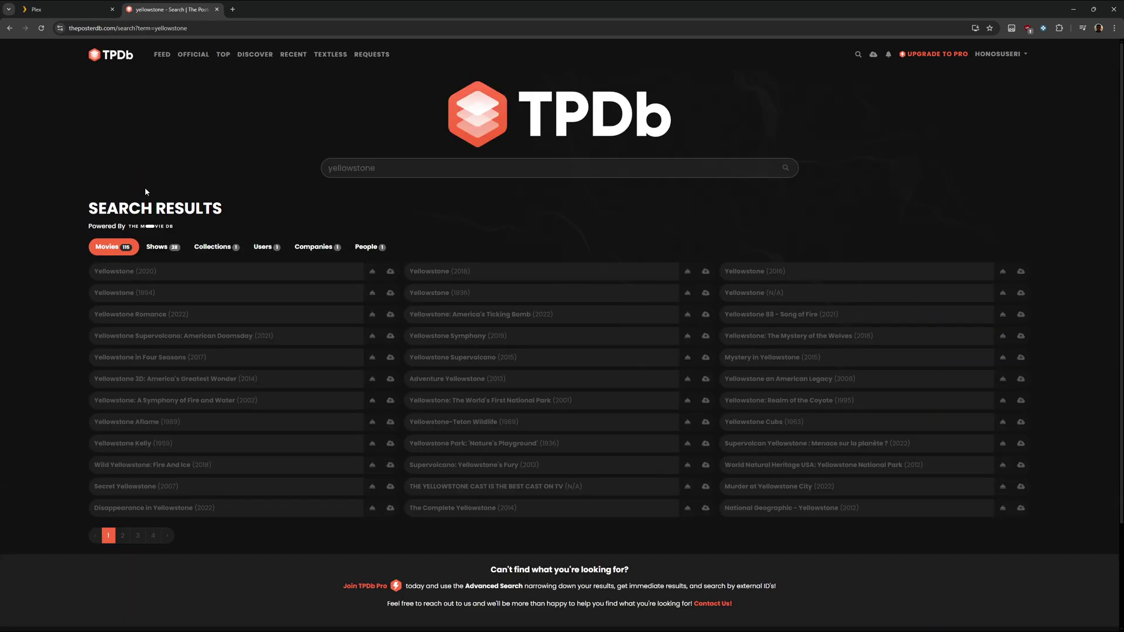
pyautogui.click(215, 246)
pyautogui.click(152, 275)
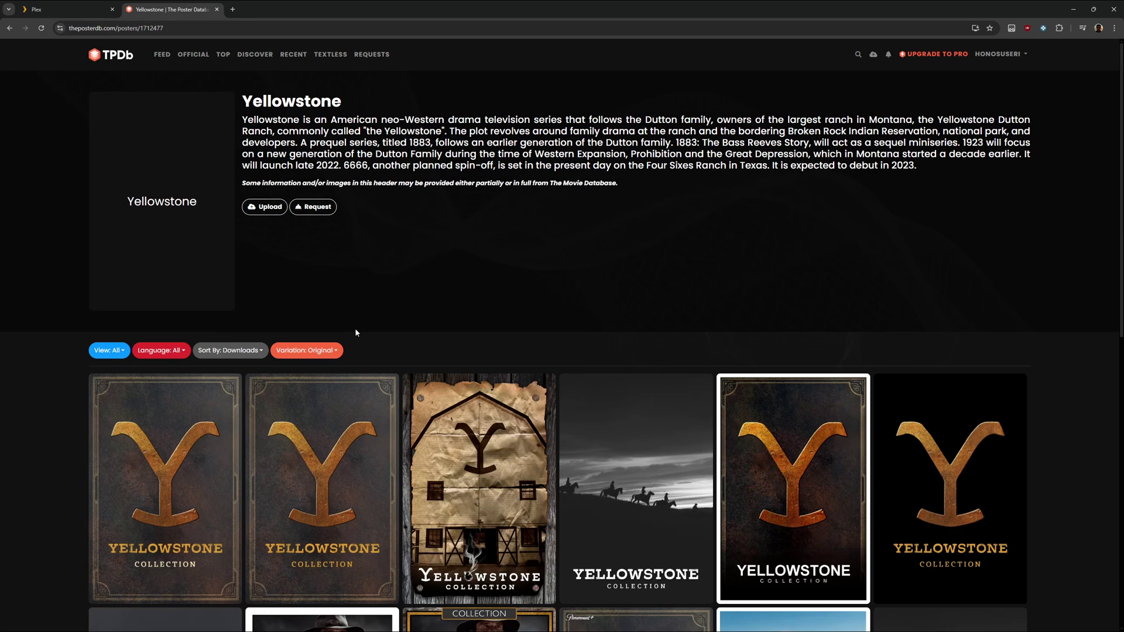
# - Look through the Yellowstone collection posters, open the black-and-white one with riders on a hillside, and copy its image link
pyautogui.scroll(-3, 353, 299)
pyautogui.scroll(-2, 357, 302)
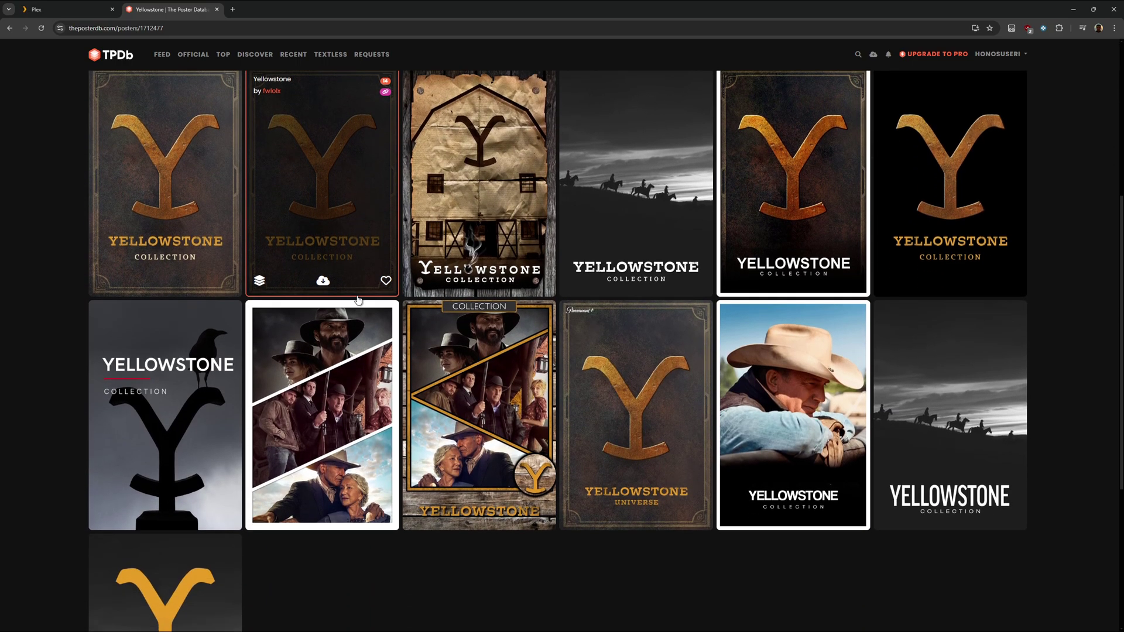
pyautogui.scroll(1, 358, 300)
pyautogui.click(648, 223)
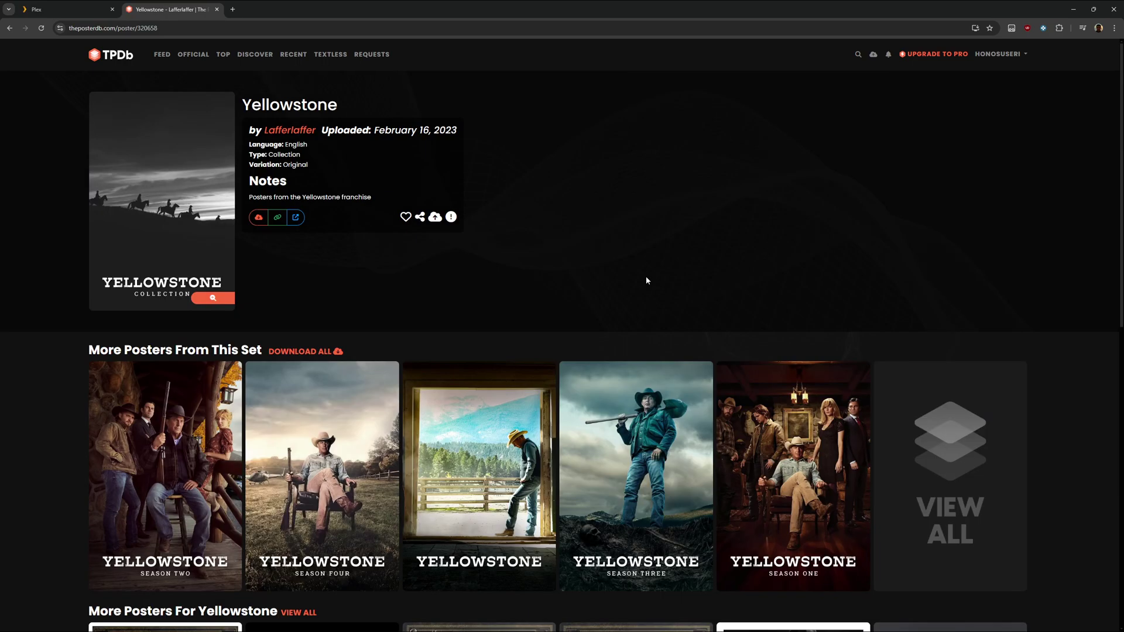
pyautogui.click(279, 219)
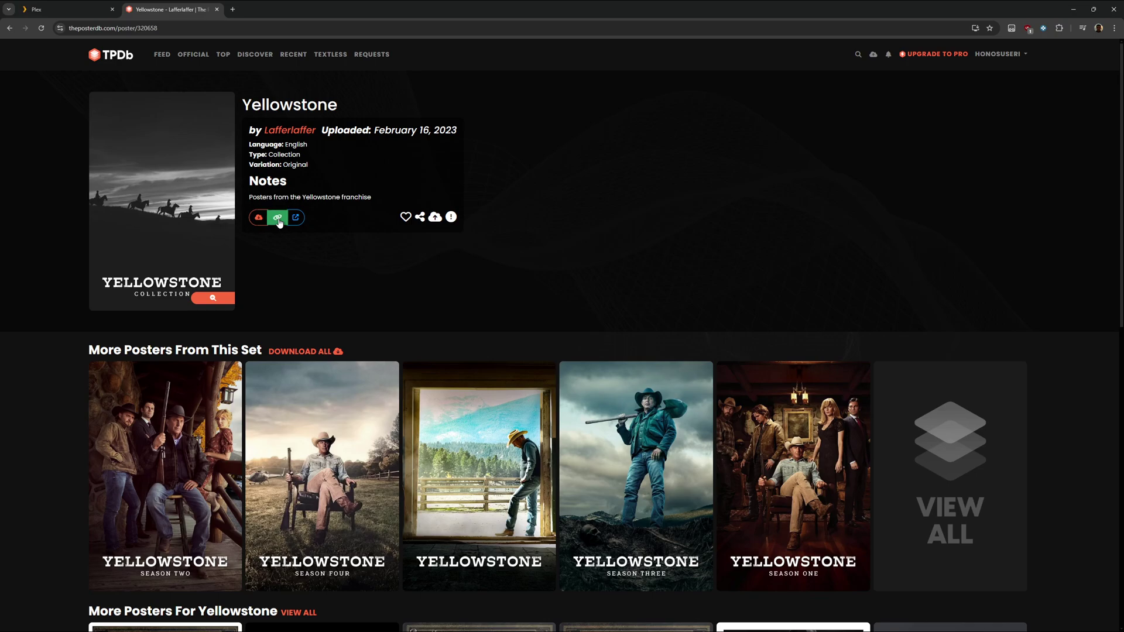
pyautogui.click(92, 8)
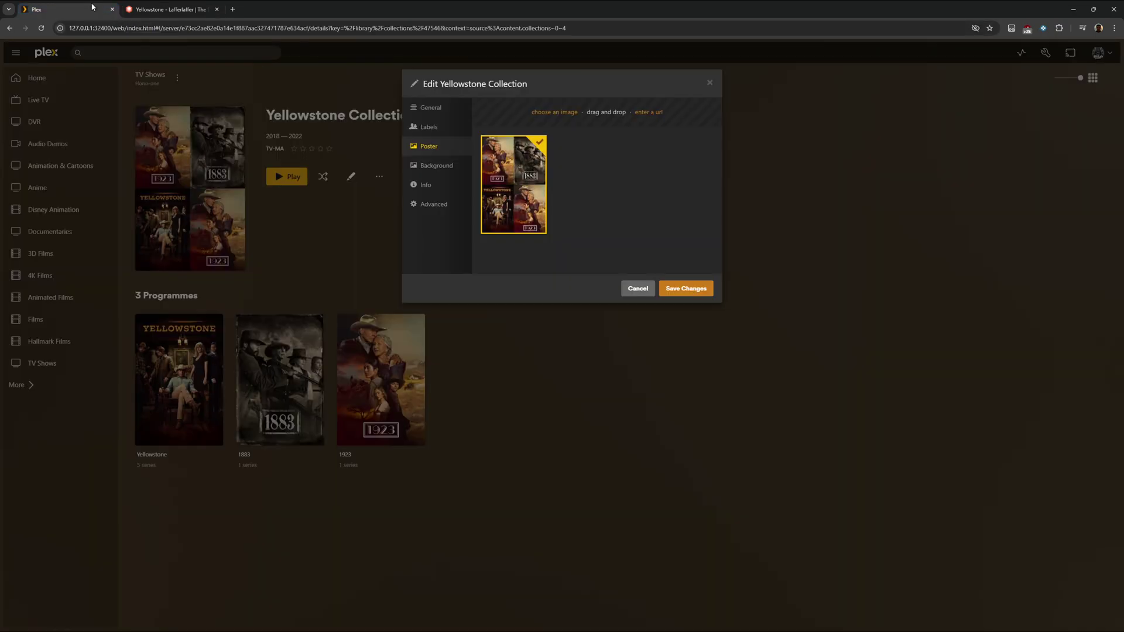
pyautogui.click(648, 112)
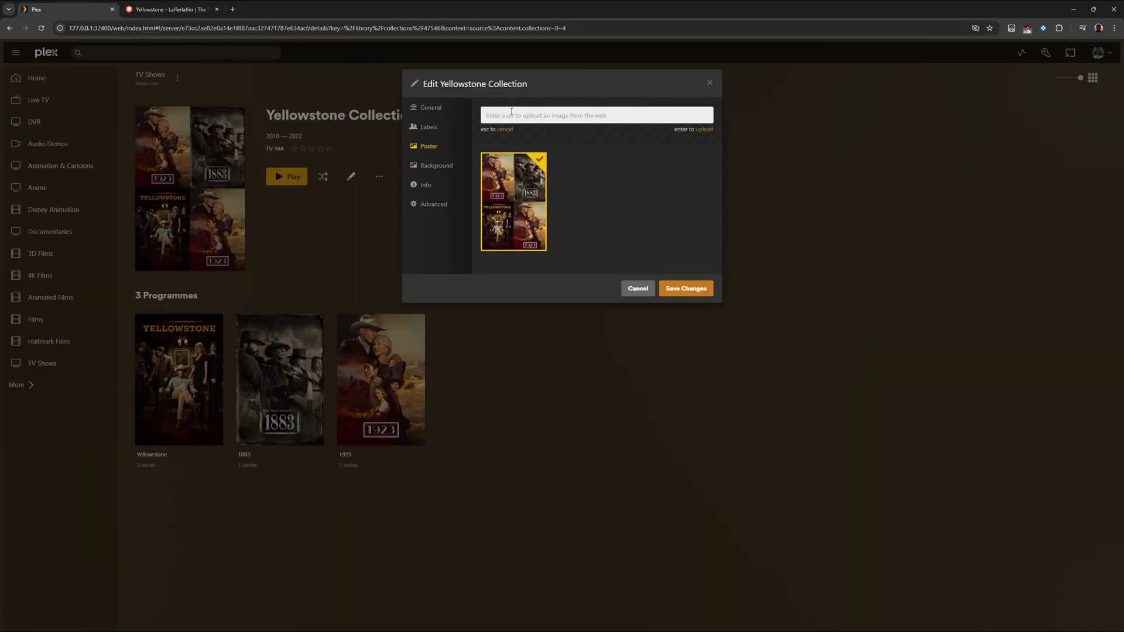
pyautogui.write('https://theposterdb.com/api/assets/320658')
pyautogui.press('Return')
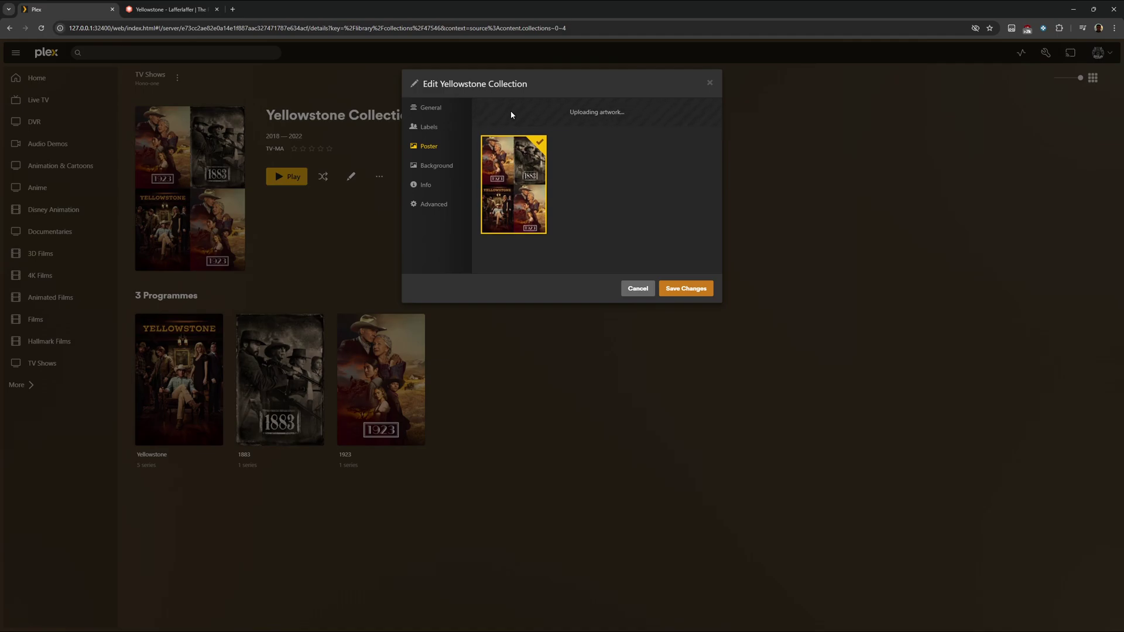
pyautogui.click(691, 287)
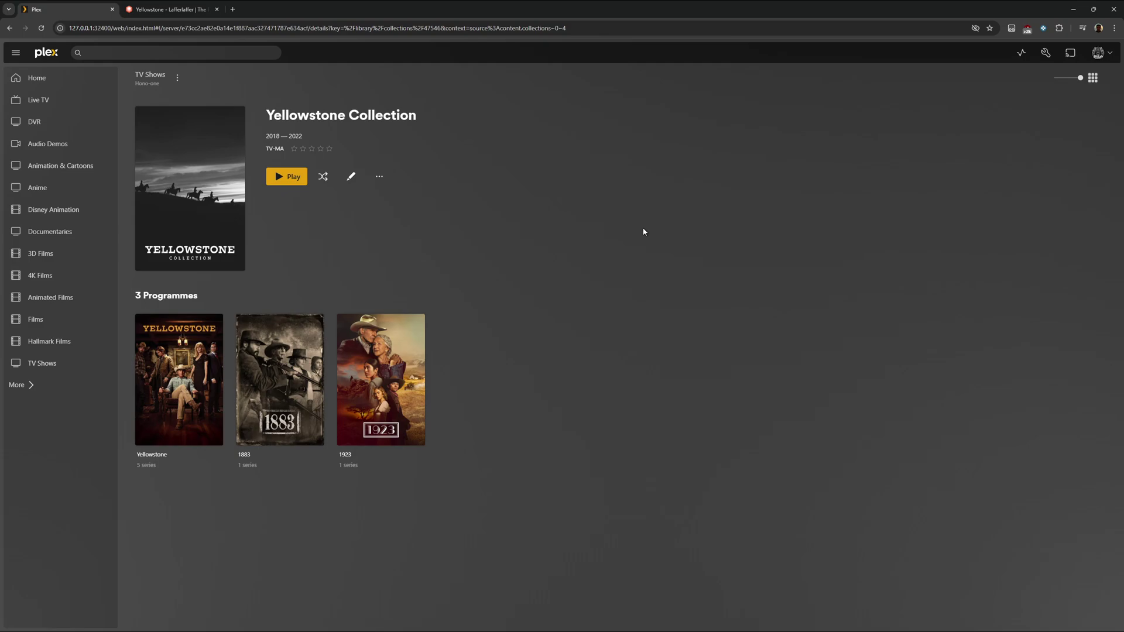
pyautogui.moveTo(187, 322)
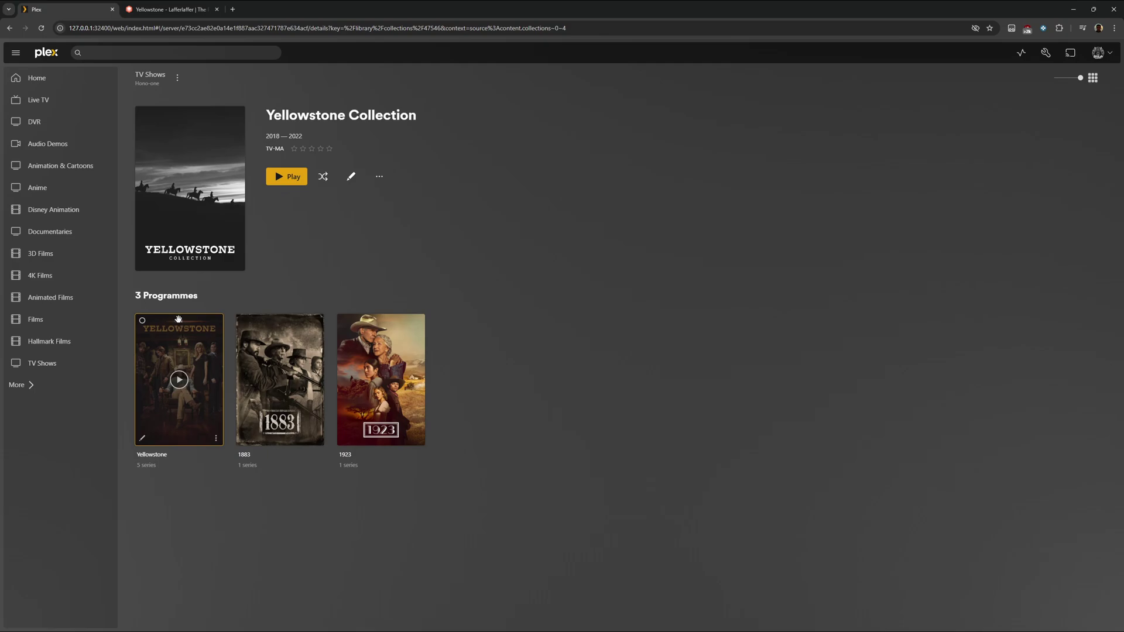
# - Reorder the Yellowstone Collection so Yellowstone comes after 1923, and return to the TV Shows collections
pyautogui.moveTo(179, 319); pyautogui.dragTo(456, 319)
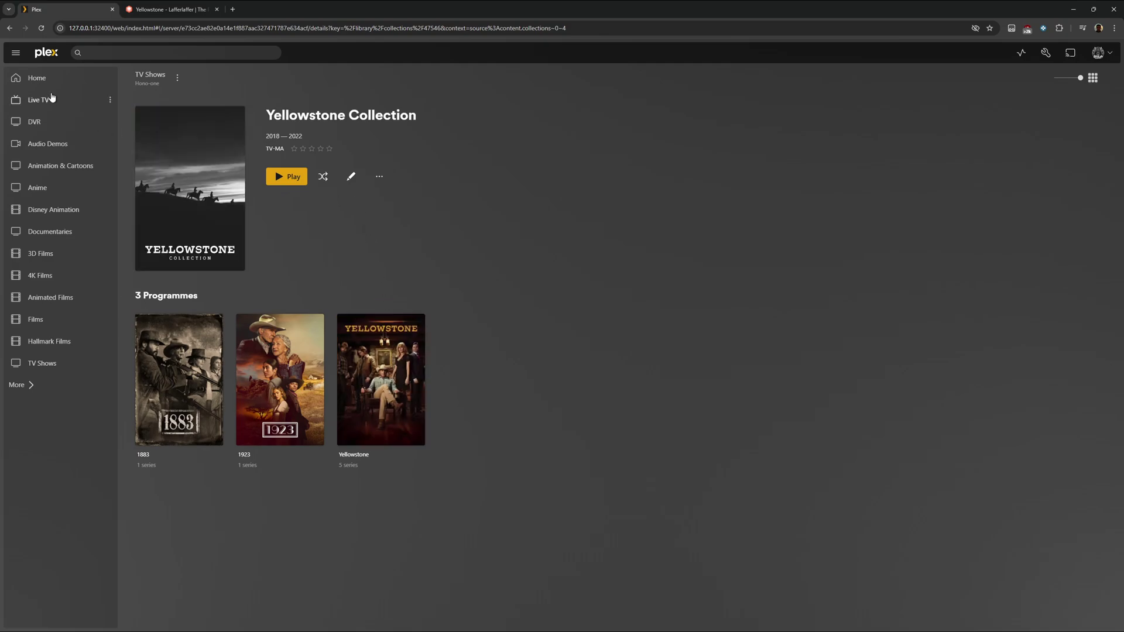
pyautogui.click(10, 28)
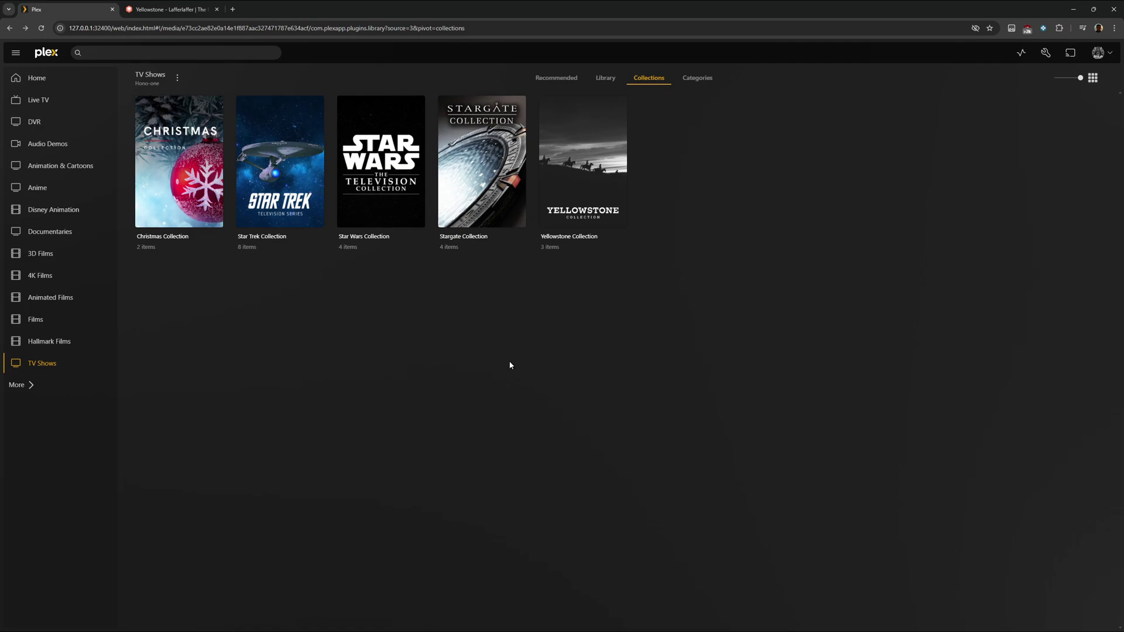
# - Open the Star Wars Collection in TV Shows and examine its programmes and the related movies listed below them
pyautogui.click(399, 212)
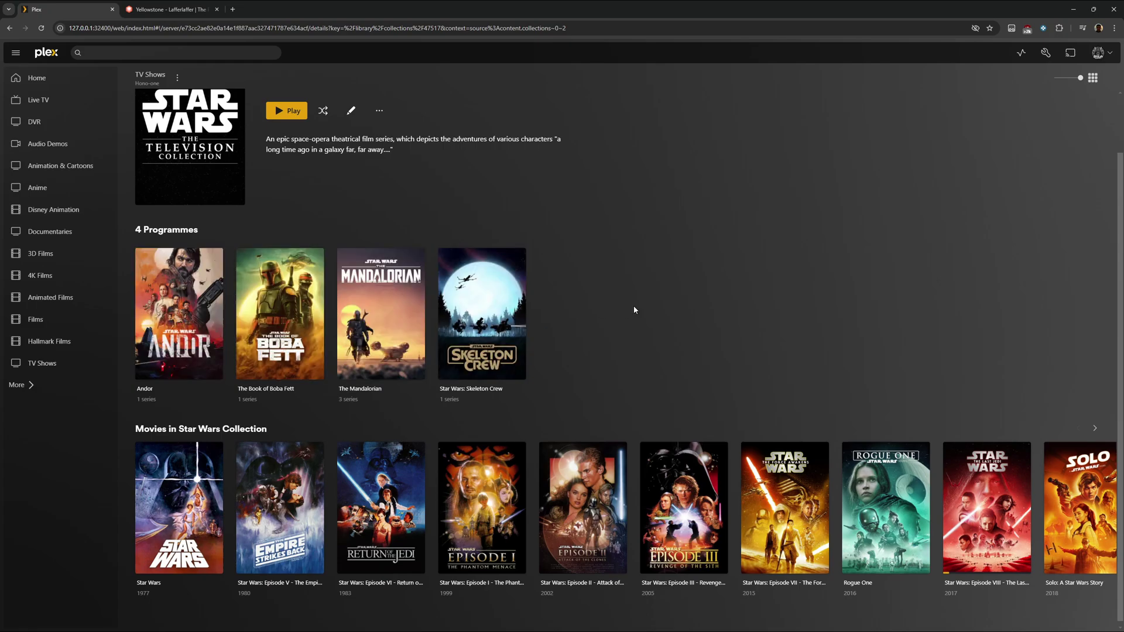
pyautogui.scroll(-1, 634, 309)
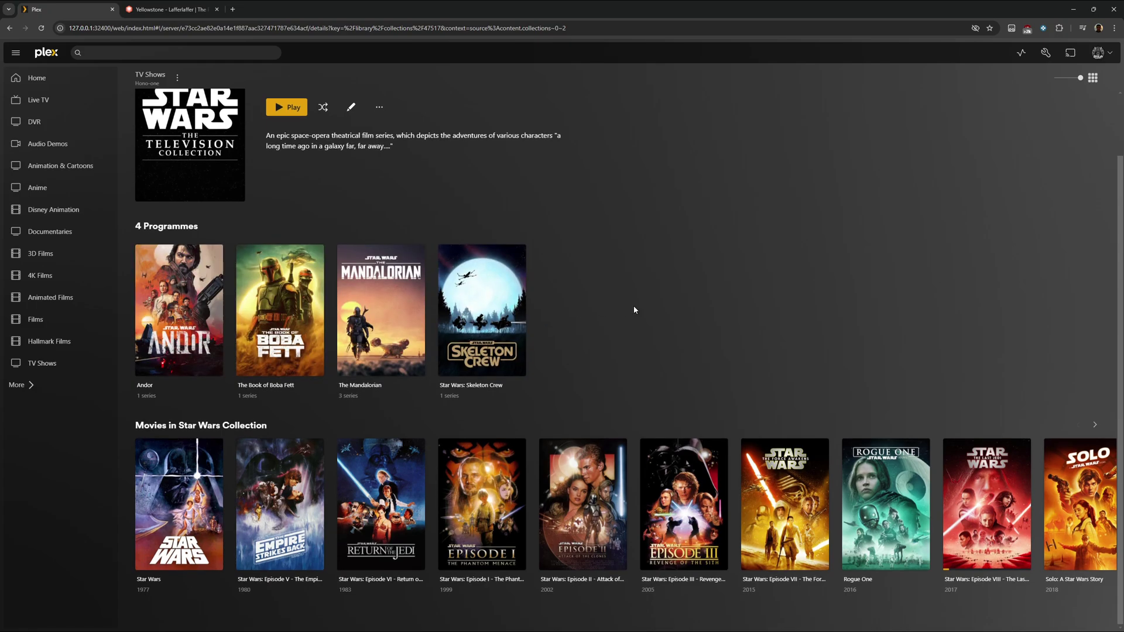
# - Open the Star Wars Collection among the 4K Films collections and look through its films and related TV shows
pyautogui.click(48, 278)
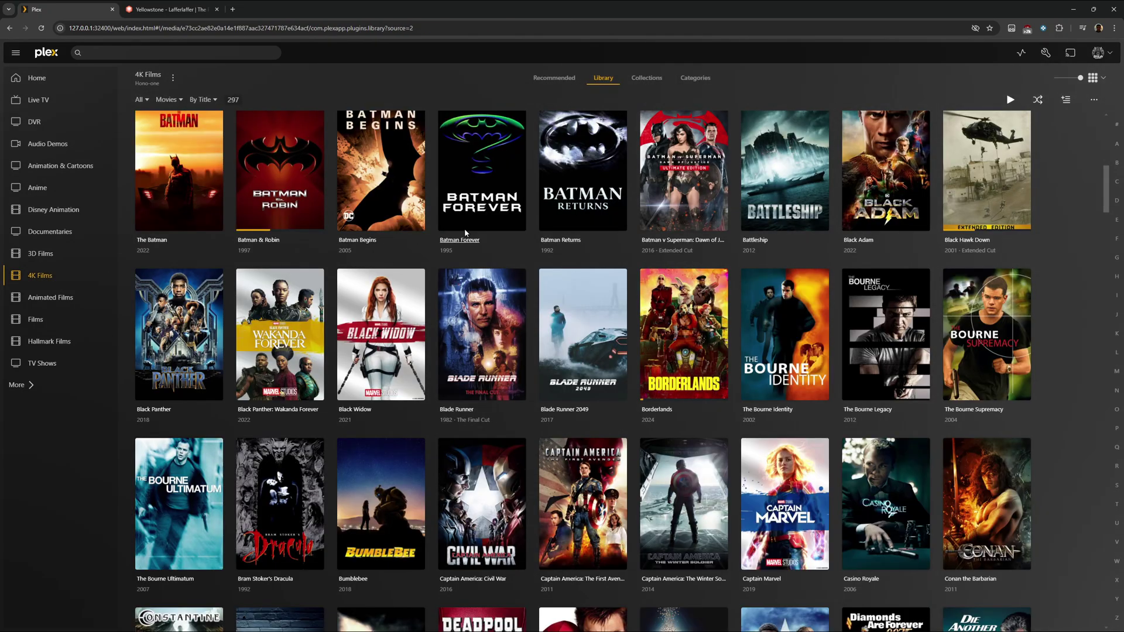
pyautogui.click(655, 81)
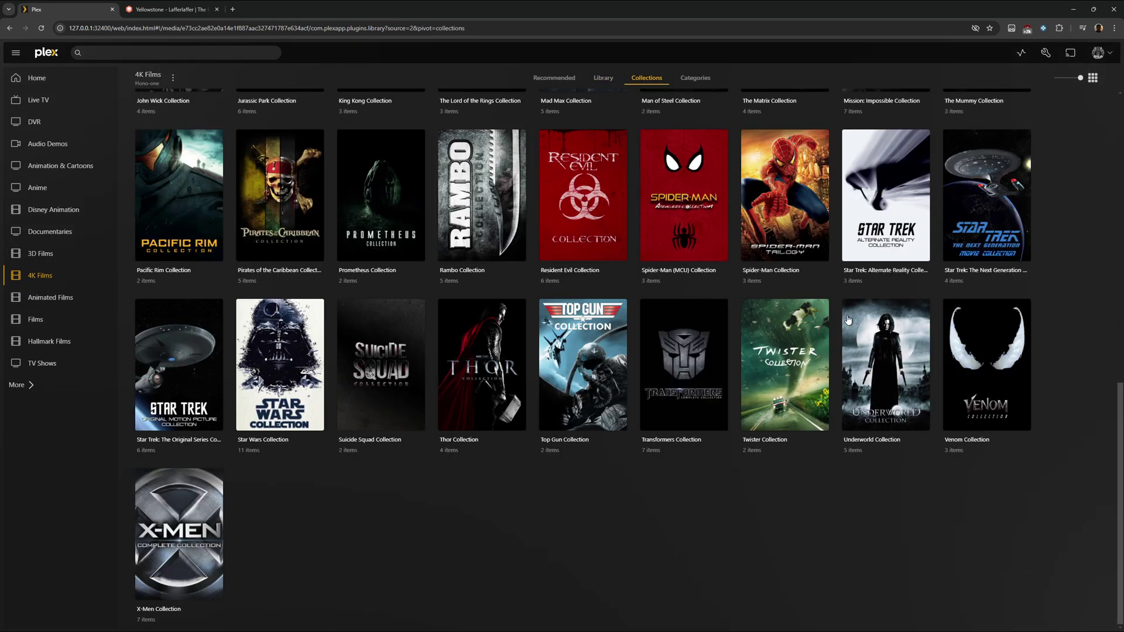
pyautogui.scroll(1, 567, 321)
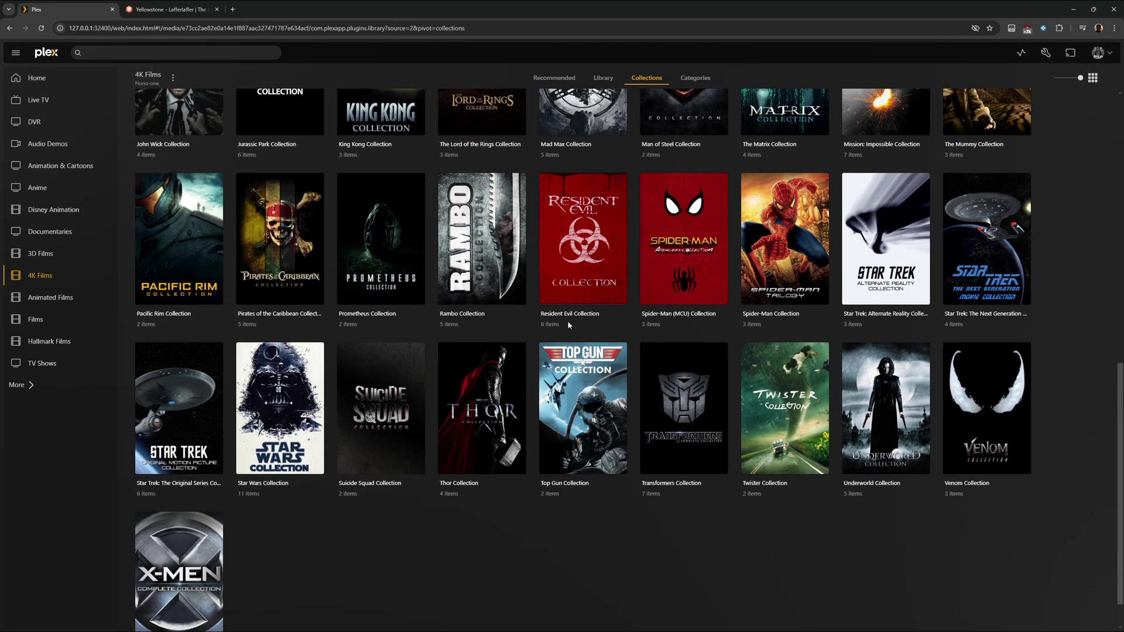
pyautogui.click(306, 393)
pyautogui.scroll(-3, 197, 318)
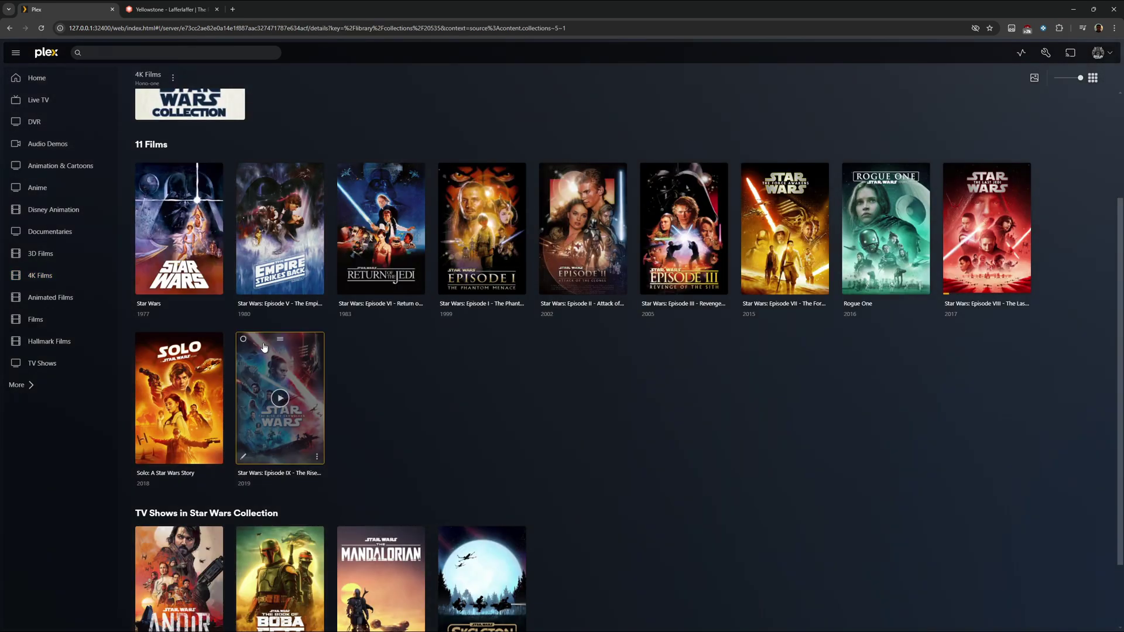
pyautogui.scroll(2, 196, 317)
pyautogui.scroll(-4, 361, 373)
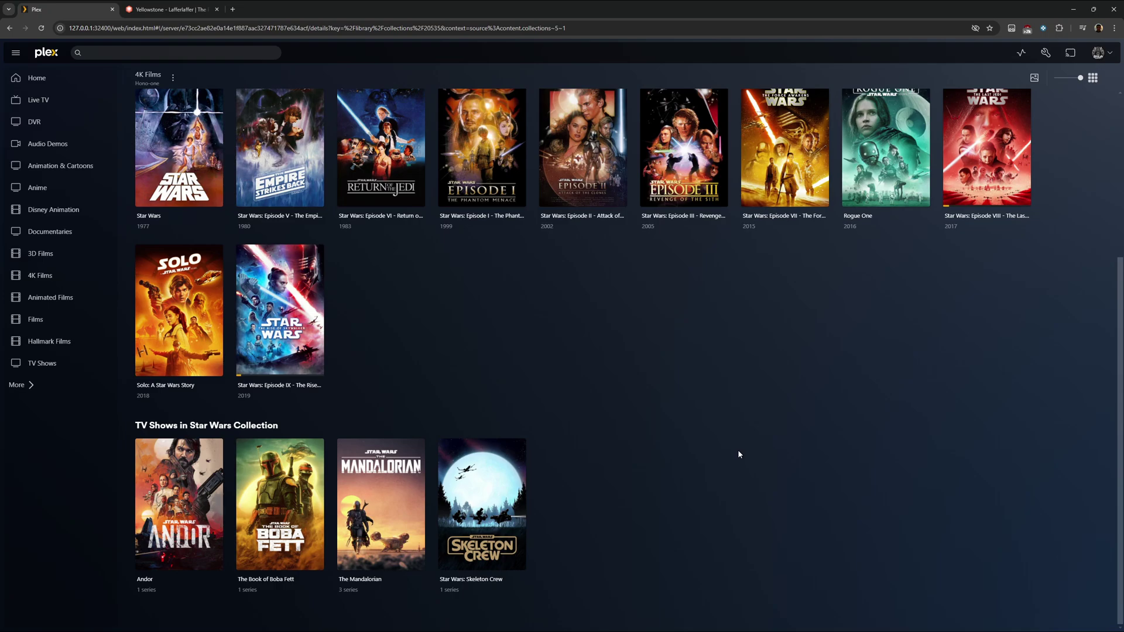
pyautogui.scroll(2, 628, 422)
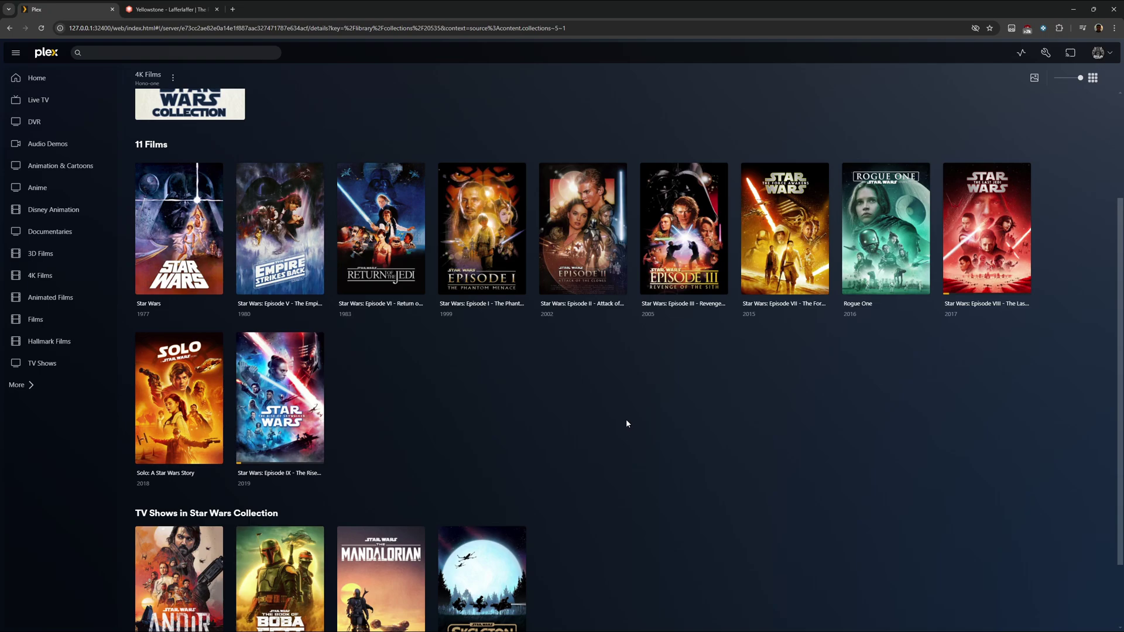
pyautogui.scroll(3, 626, 423)
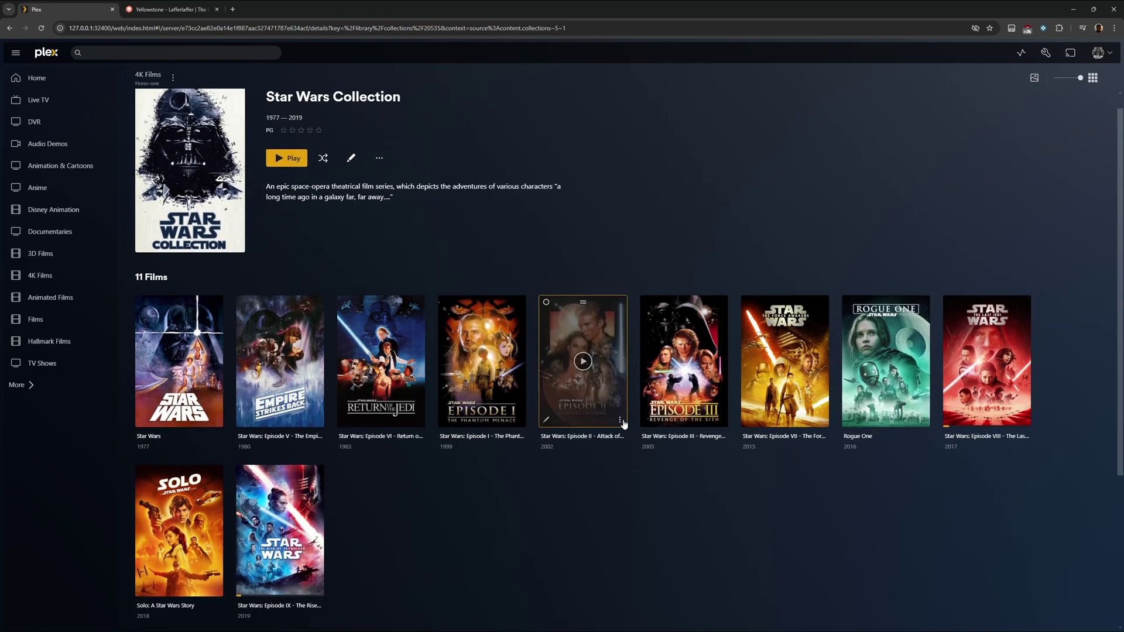
# - Browse the Films library and bring up the tag settings for 28 Days
pyautogui.click(35, 321)
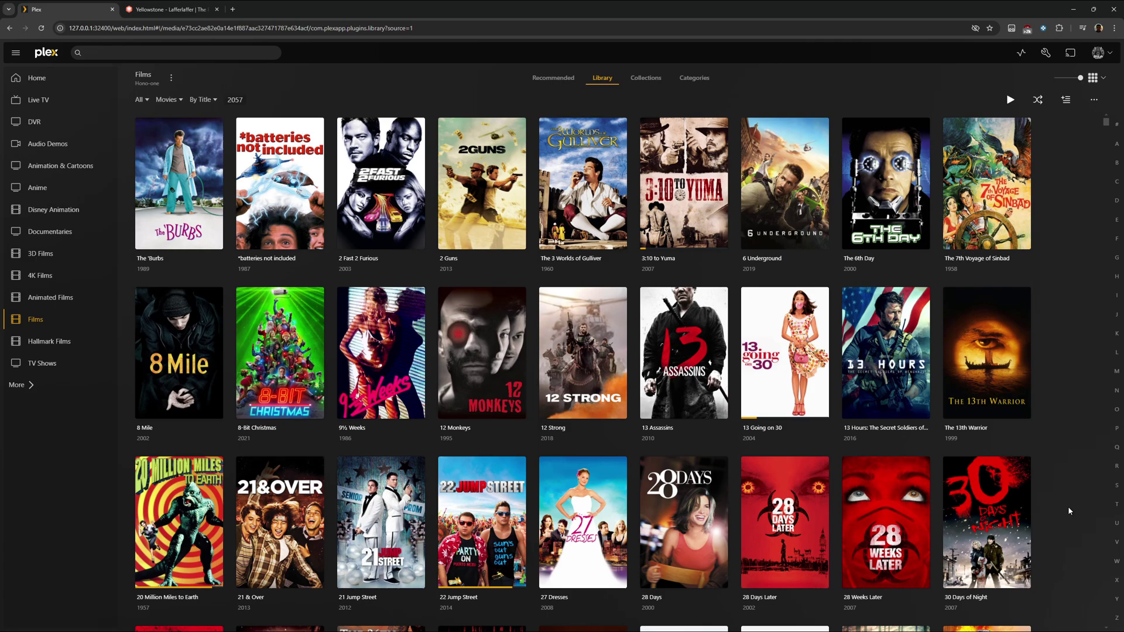
pyautogui.scroll(-3, 1051, 427)
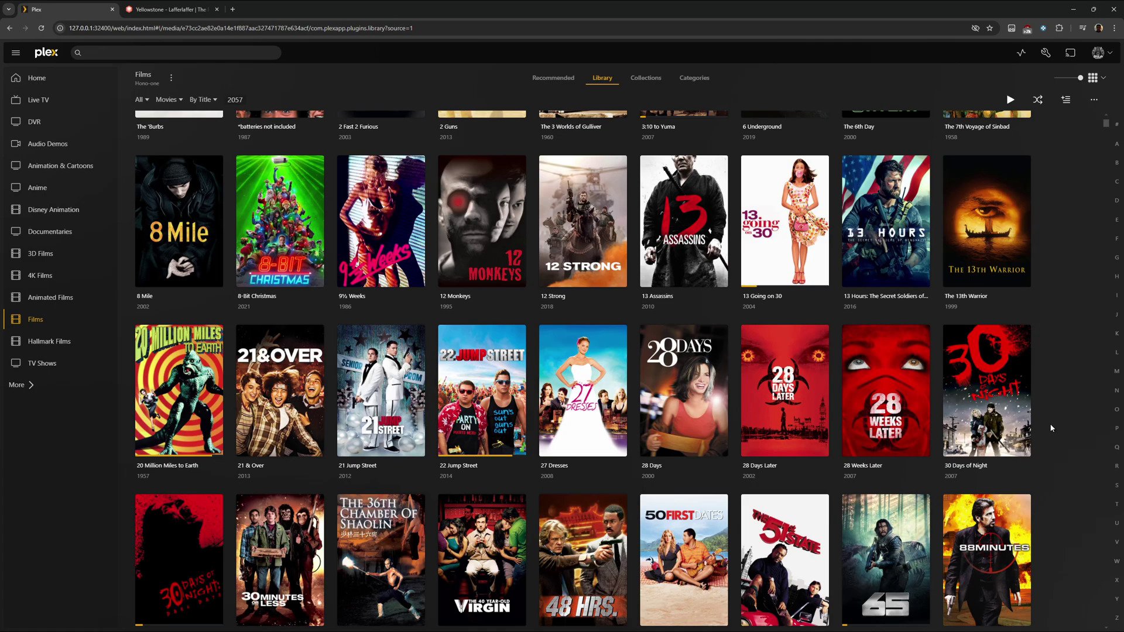
pyautogui.scroll(-3, 1051, 428)
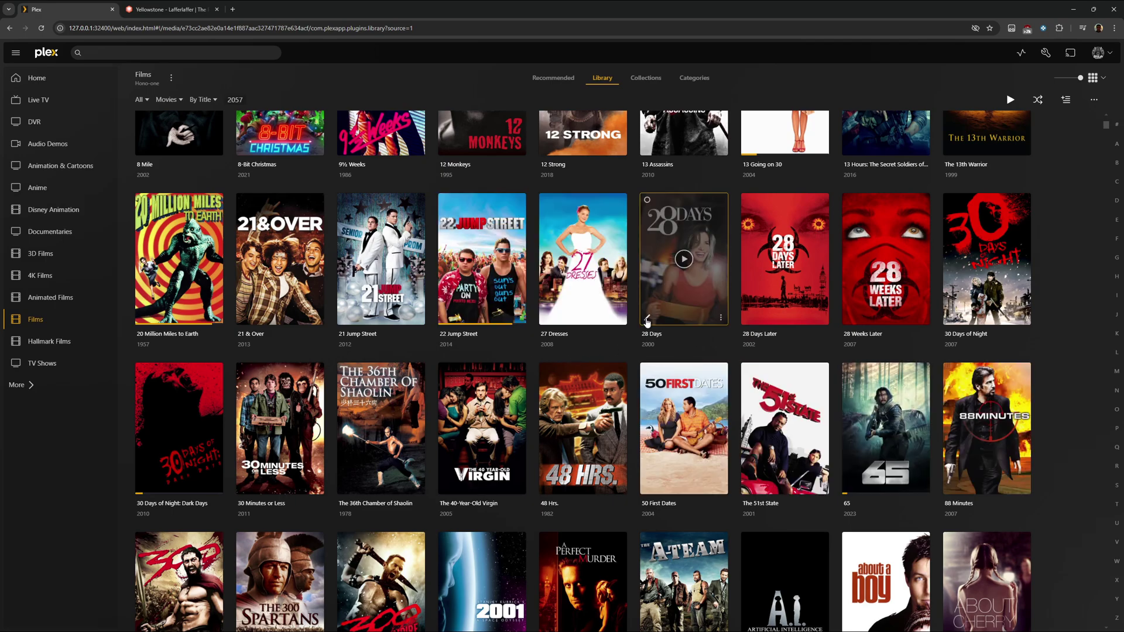
pyautogui.click(652, 313)
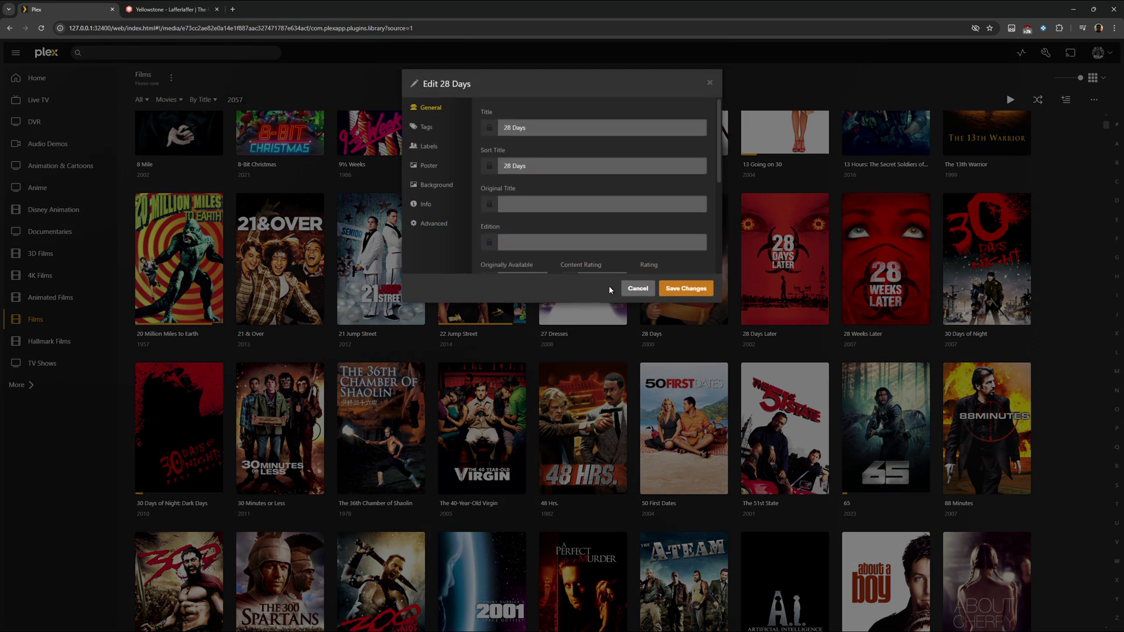
pyautogui.click(430, 130)
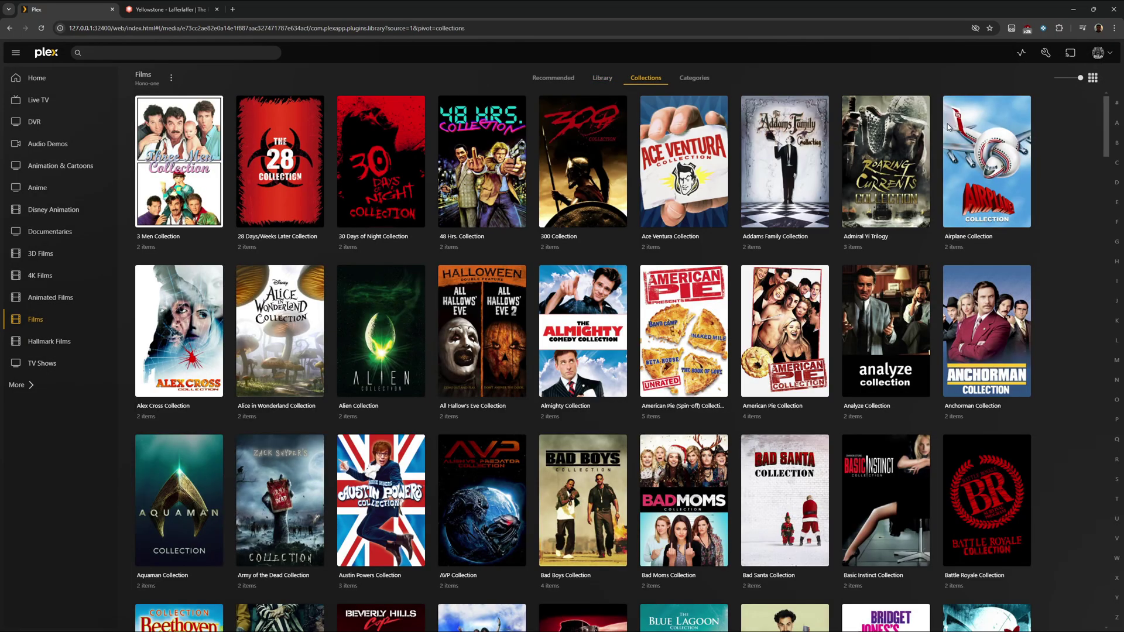
# - Review the Films library's recommendation settings, including the Christmas Collection entry, in the server's library management, and return to the home screen
pyautogui.click(1046, 52)
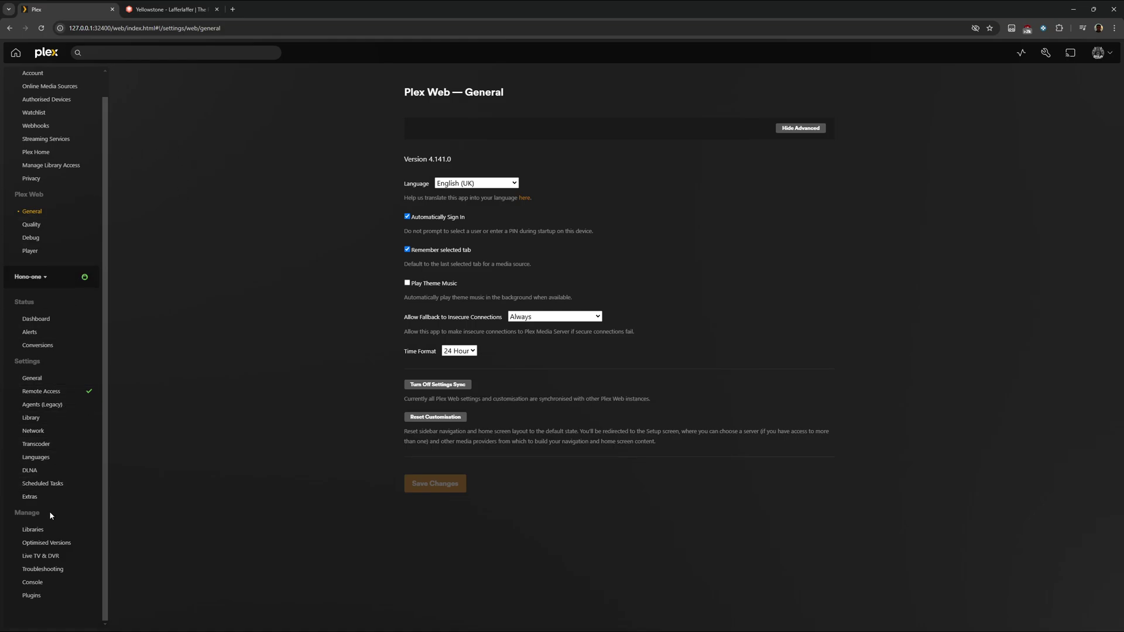
pyautogui.click(36, 530)
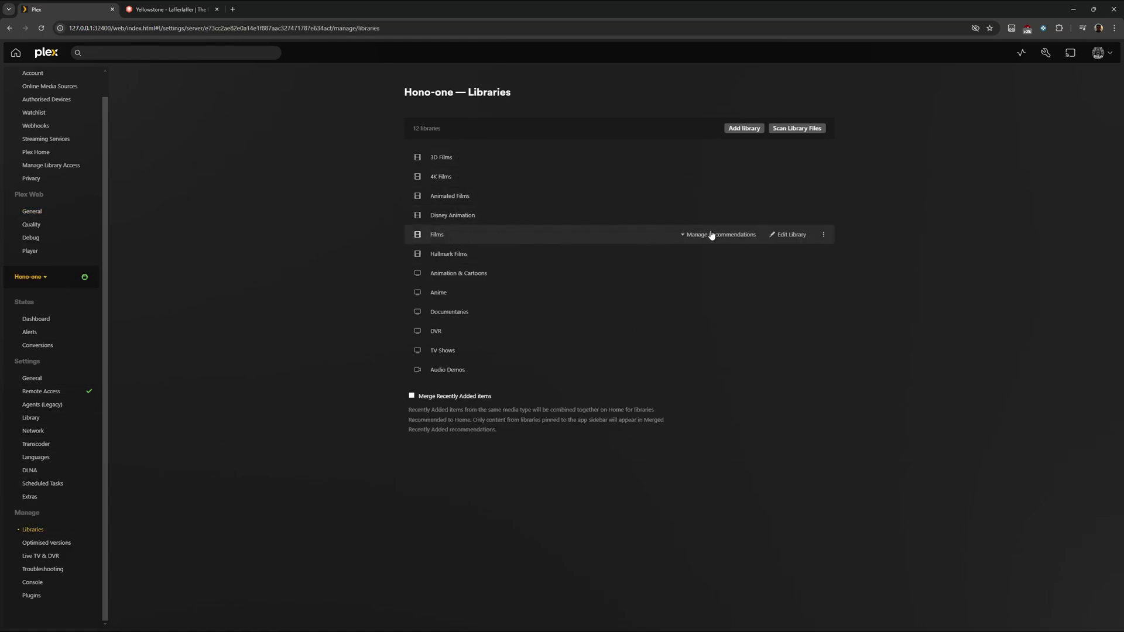
pyautogui.click(716, 235)
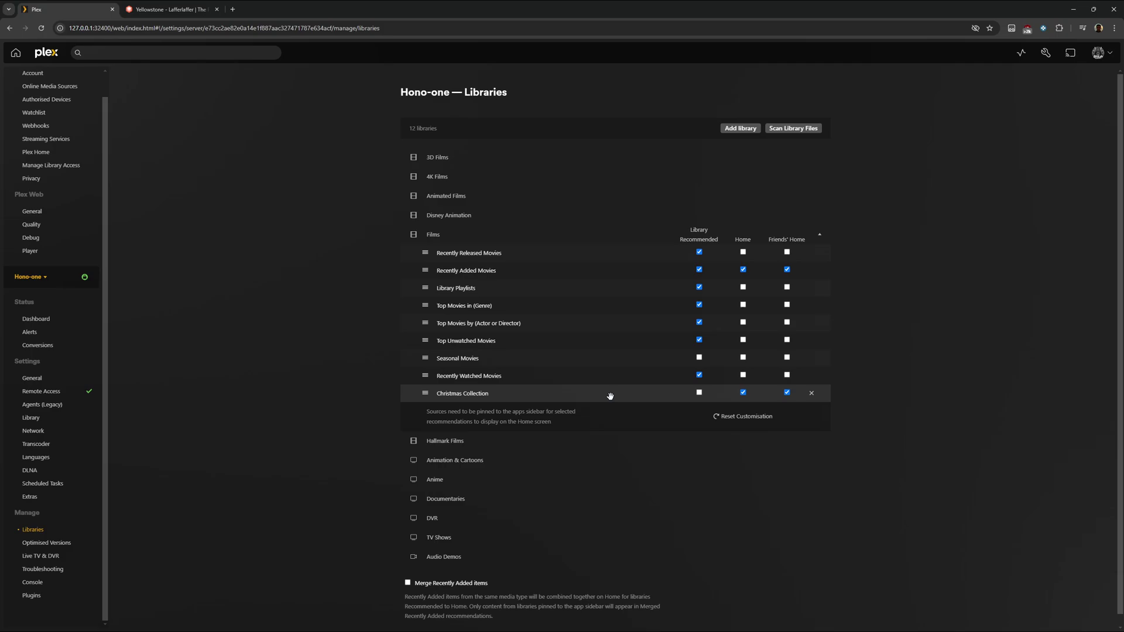
pyautogui.scroll(-1, 610, 396)
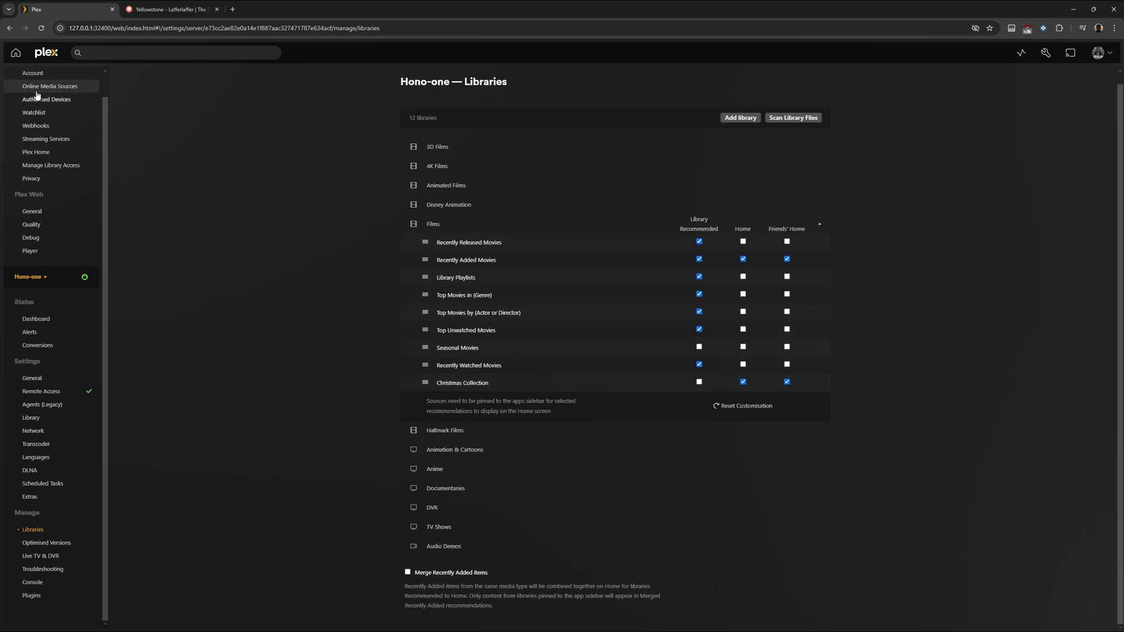
pyautogui.click(16, 54)
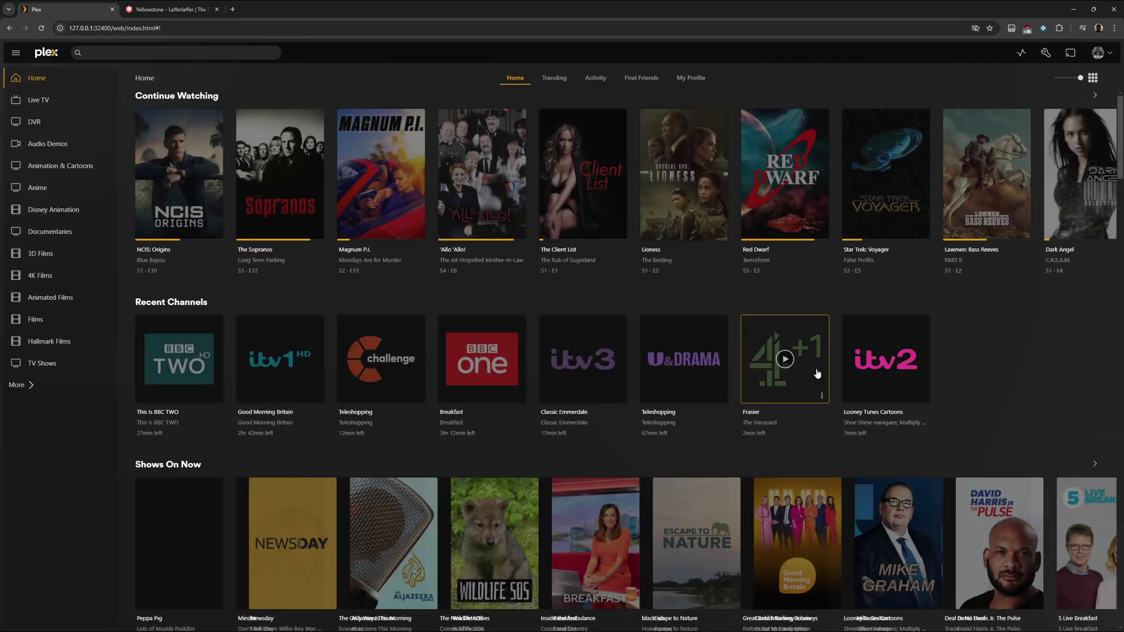